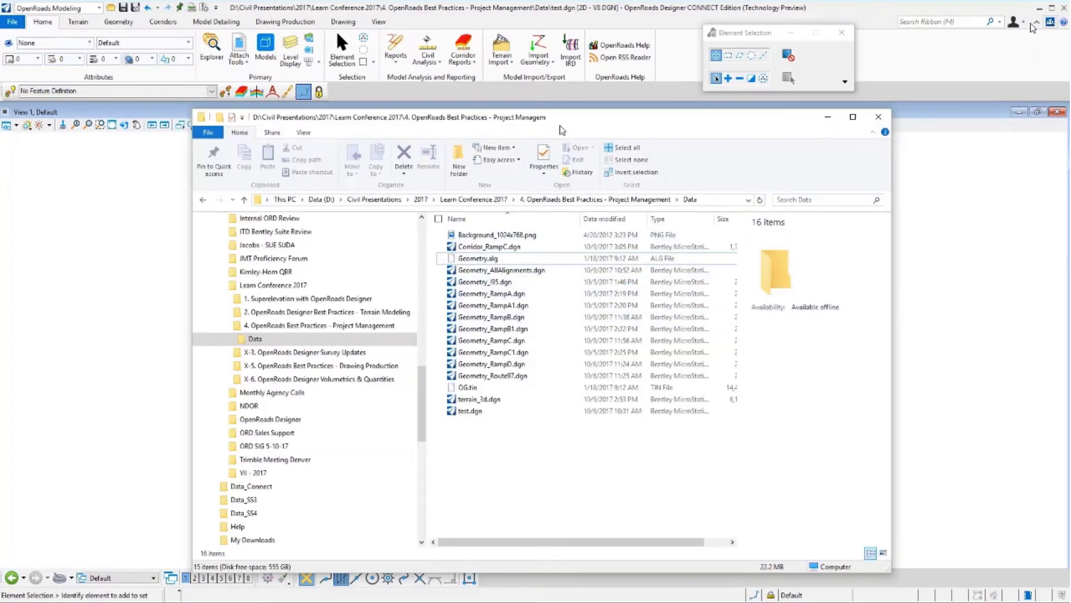
Delete terrain_3d.dgn from the project's Data folder and minimize the file window.
left_click_drag(563, 130, 544, 94)
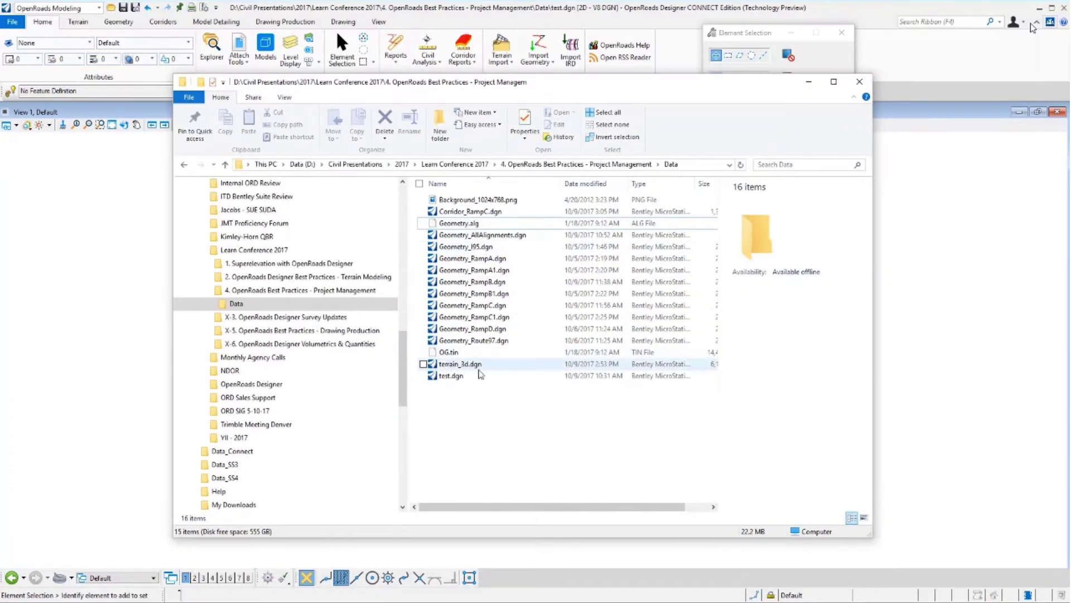
left_click(477, 364)
right_click(479, 364)
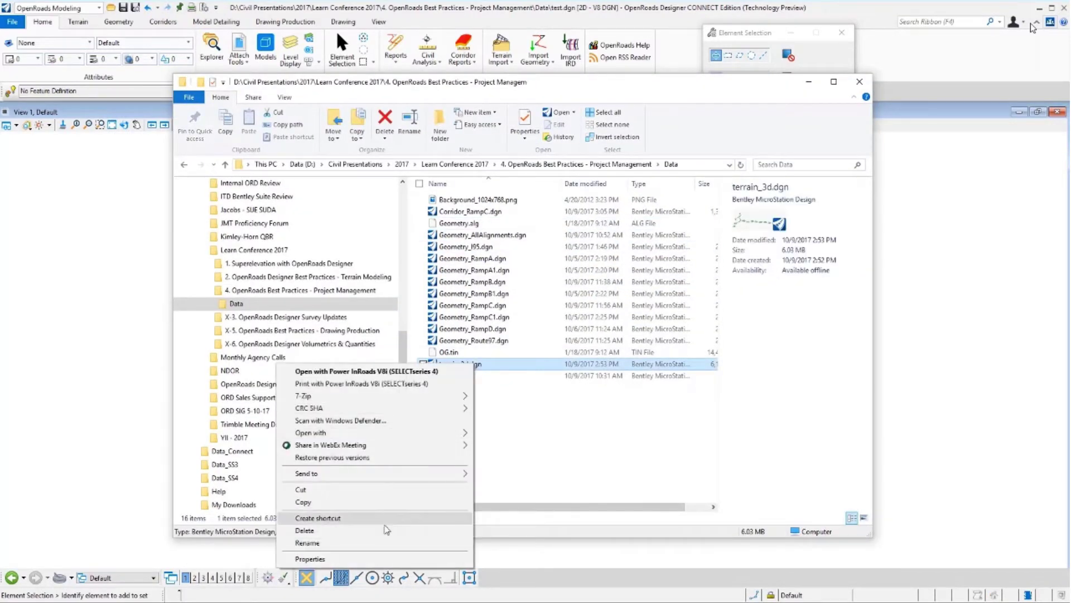
left_click(385, 530)
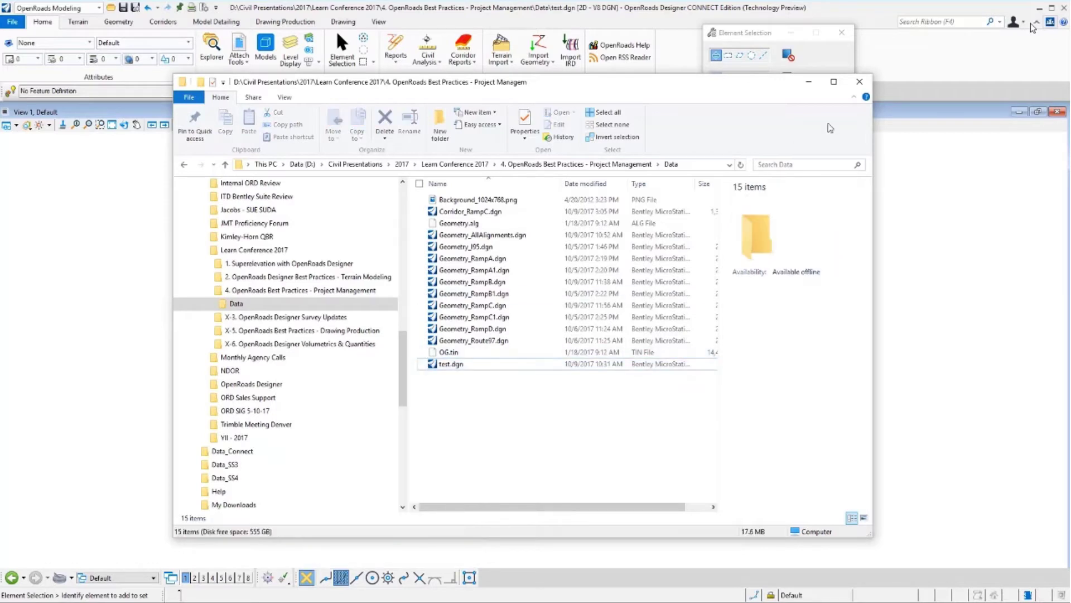
left_click(808, 81)
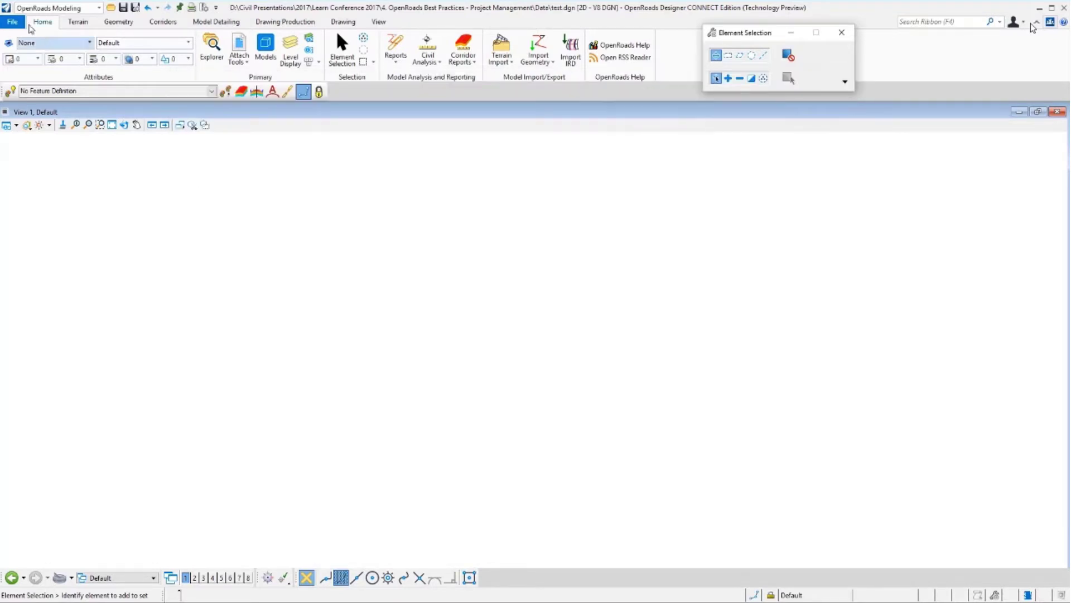
Open Corridor_RampC.dgn and bring up the reference attachments of its 2D Default model.
left_click(12, 22)
left_click(296, 139)
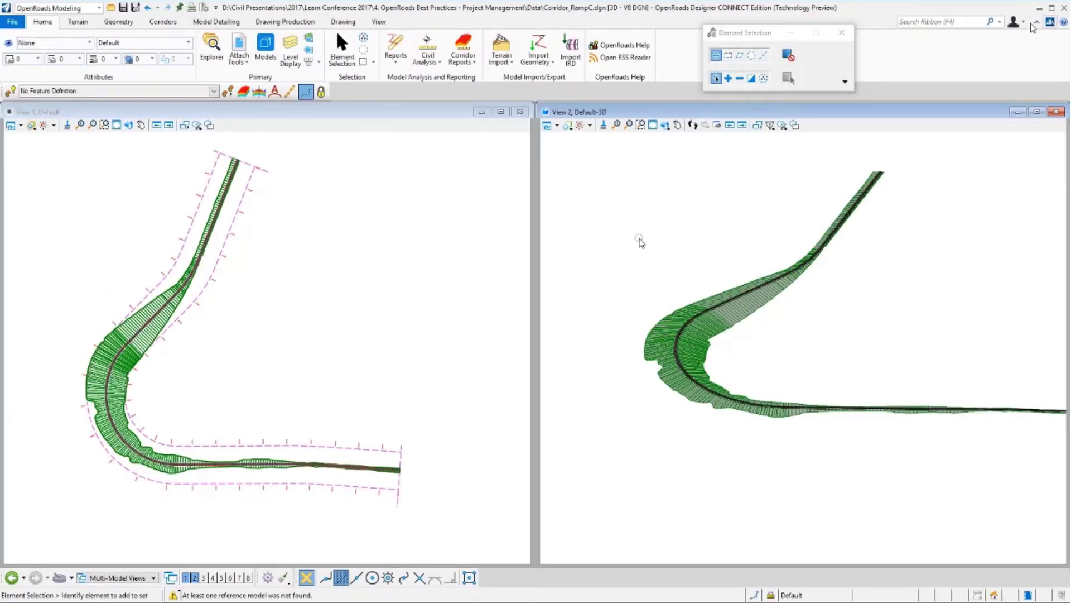
left_click(444, 124)
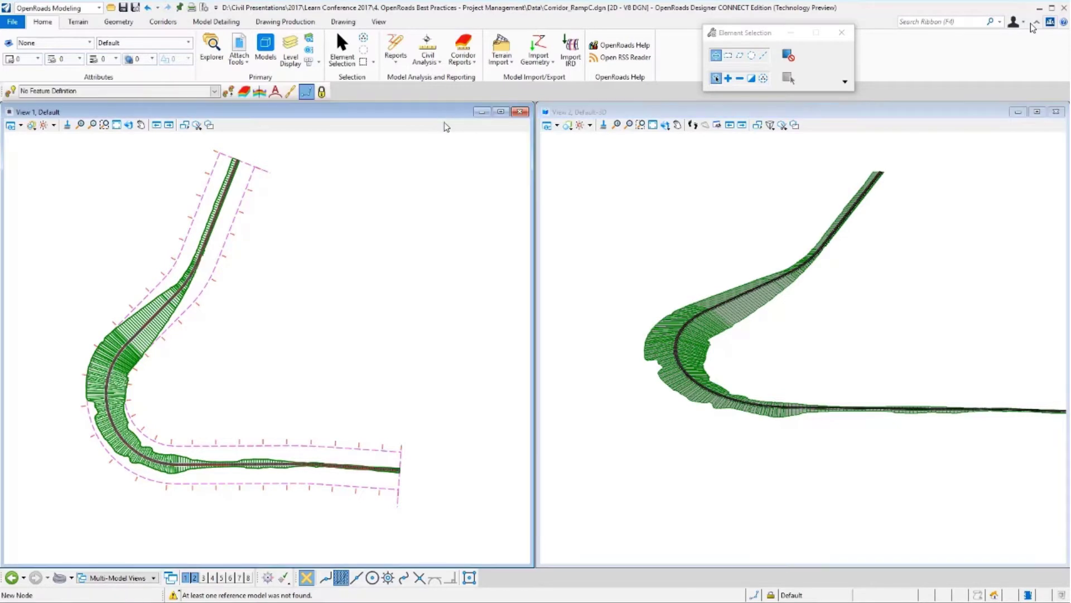
left_click(239, 49)
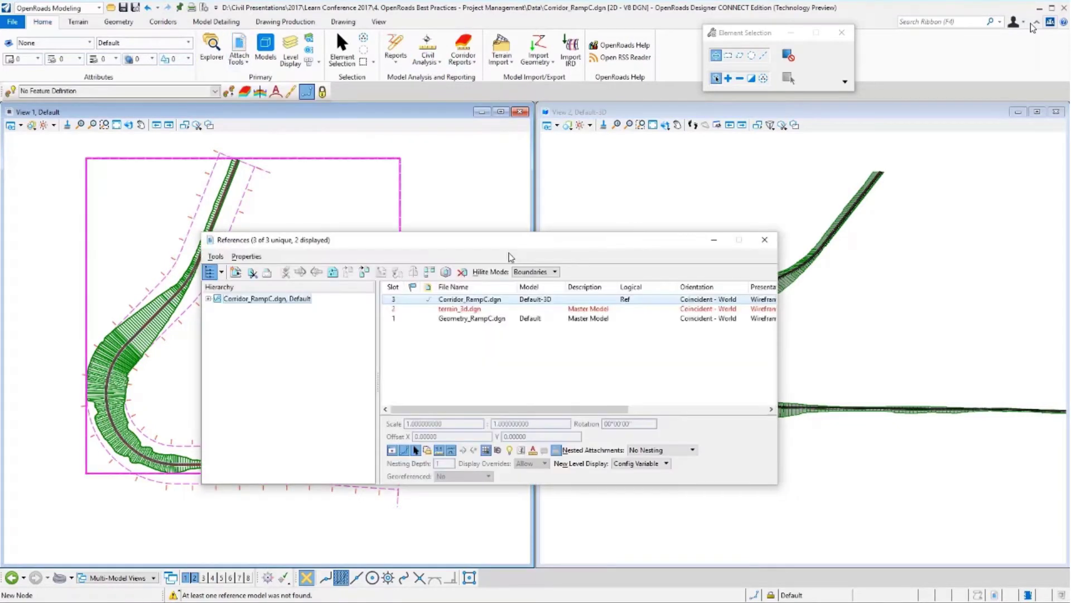
left_click_drag(523, 243, 602, 192)
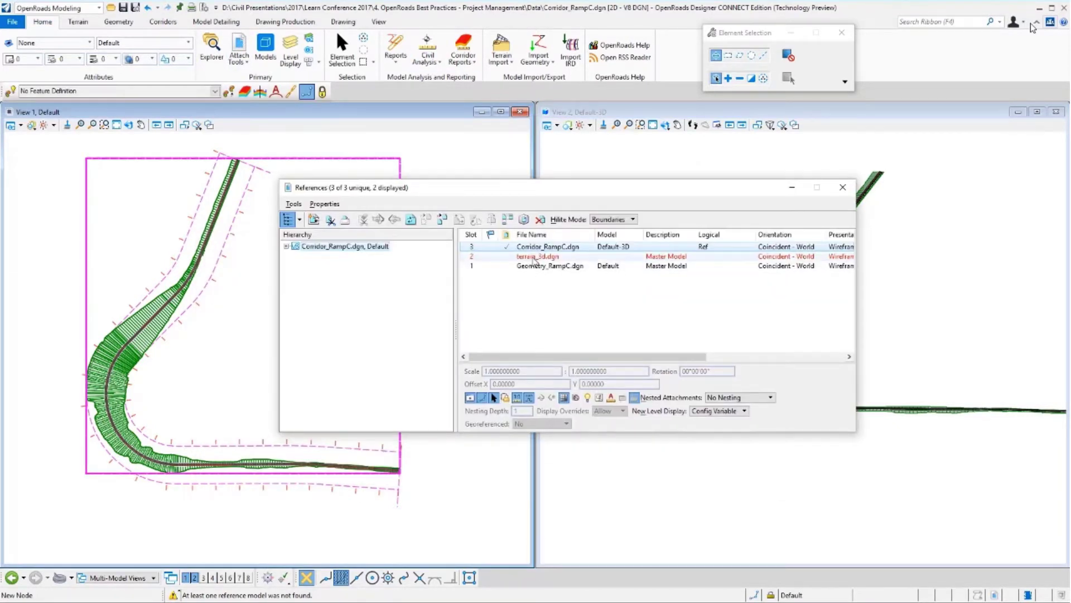
Check the attachment properties of the terrain_3d.dgn reference and the files available for reattaching it.
right_click(534, 258)
left_click(574, 518)
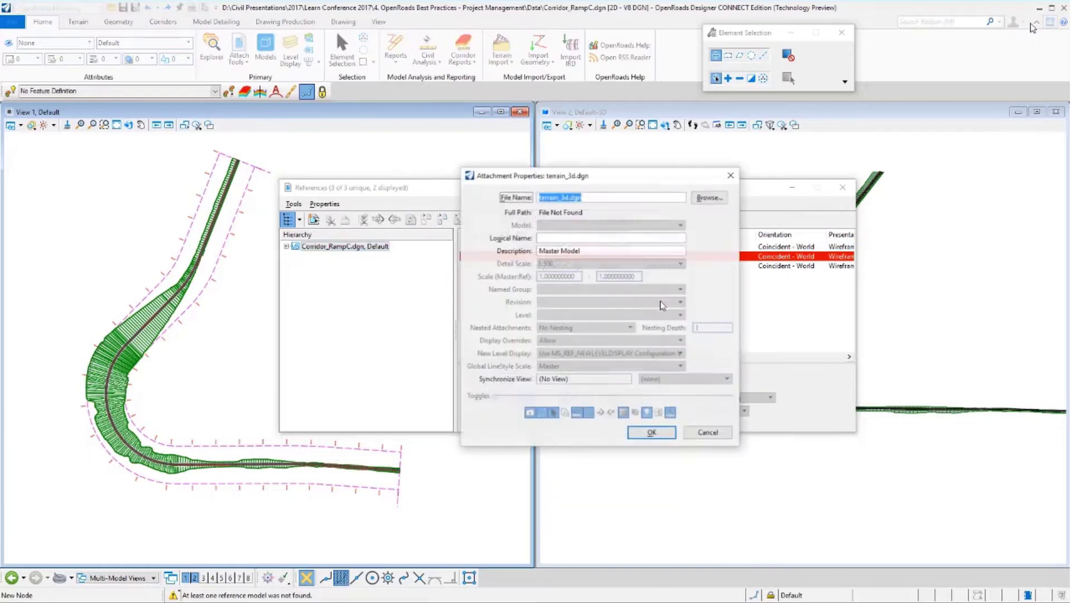
left_click(710, 198)
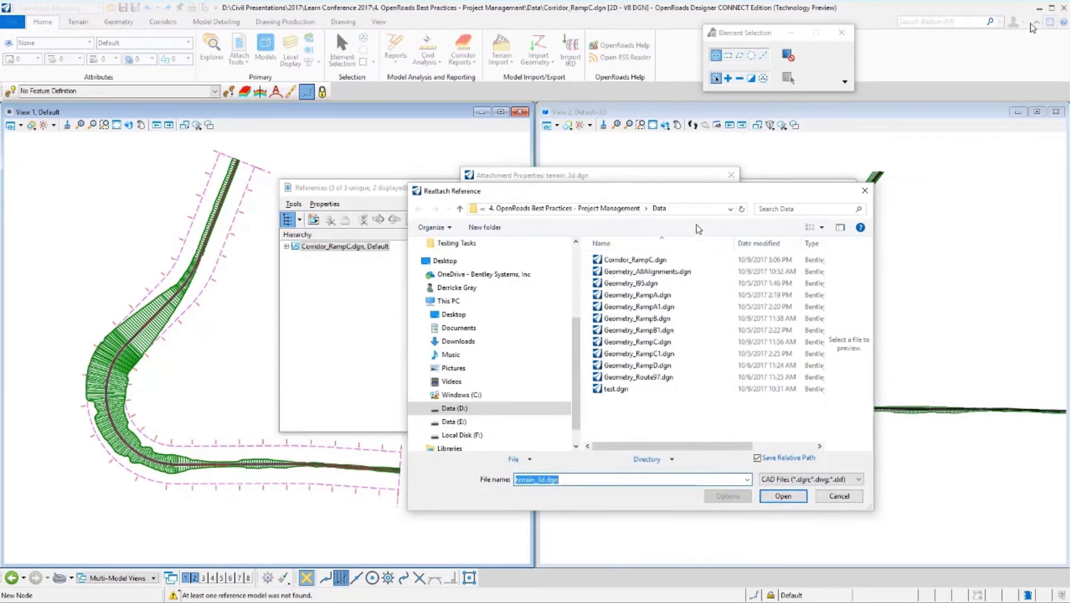
left_click(844, 498)
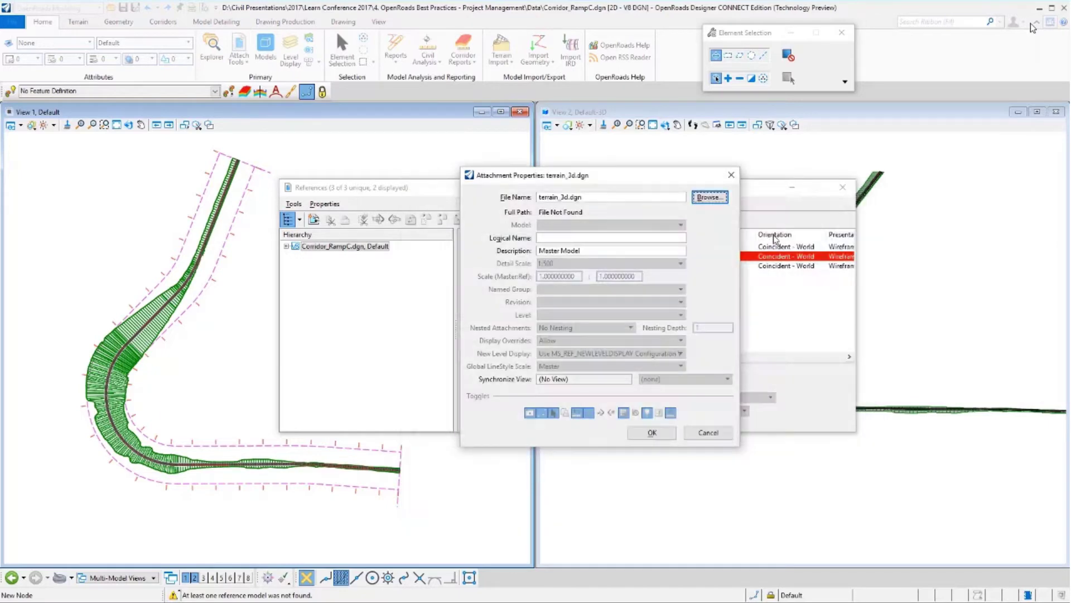
left_click(708, 433)
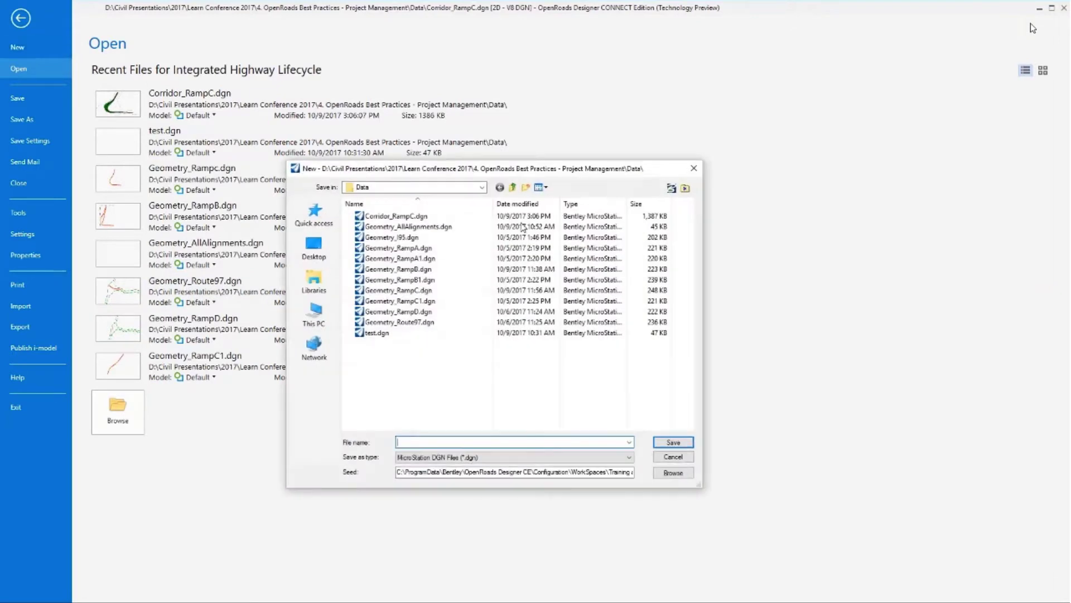
Create a new design file named Terrain_3d.dgn in the Data folder using the Seed3D-IHL.dgn seed file.
type("Terrain_3d.dgn")
left_click(673, 472)
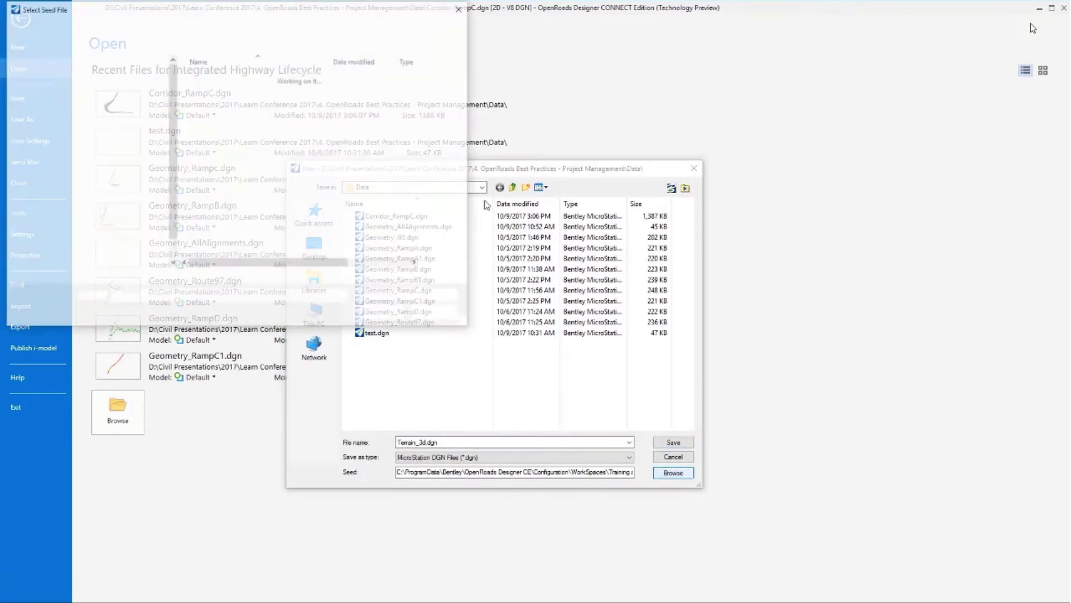
left_click(226, 89)
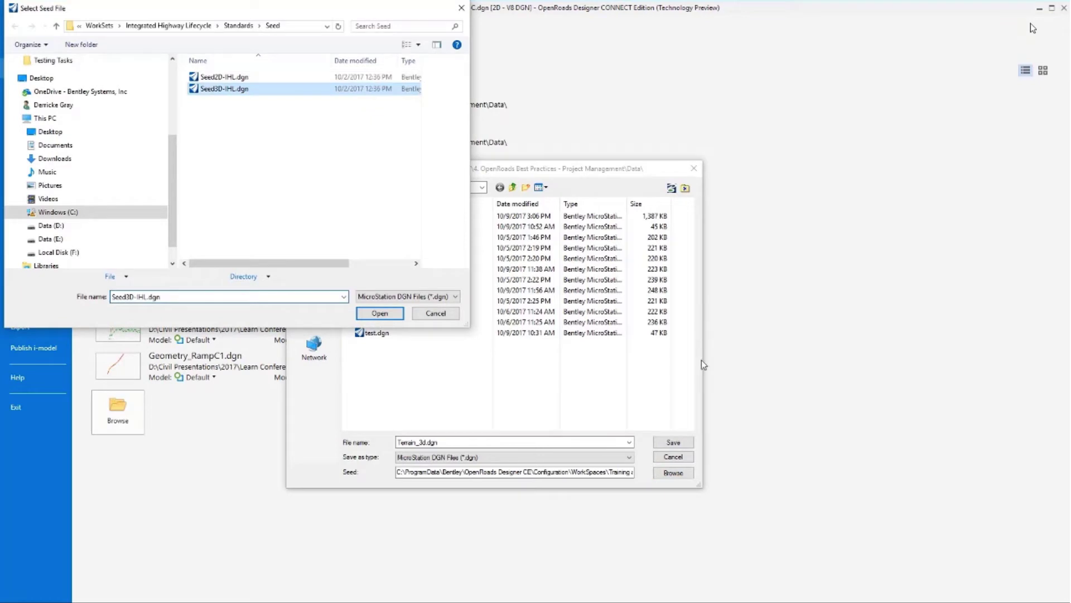
key("Return")
left_click(682, 442)
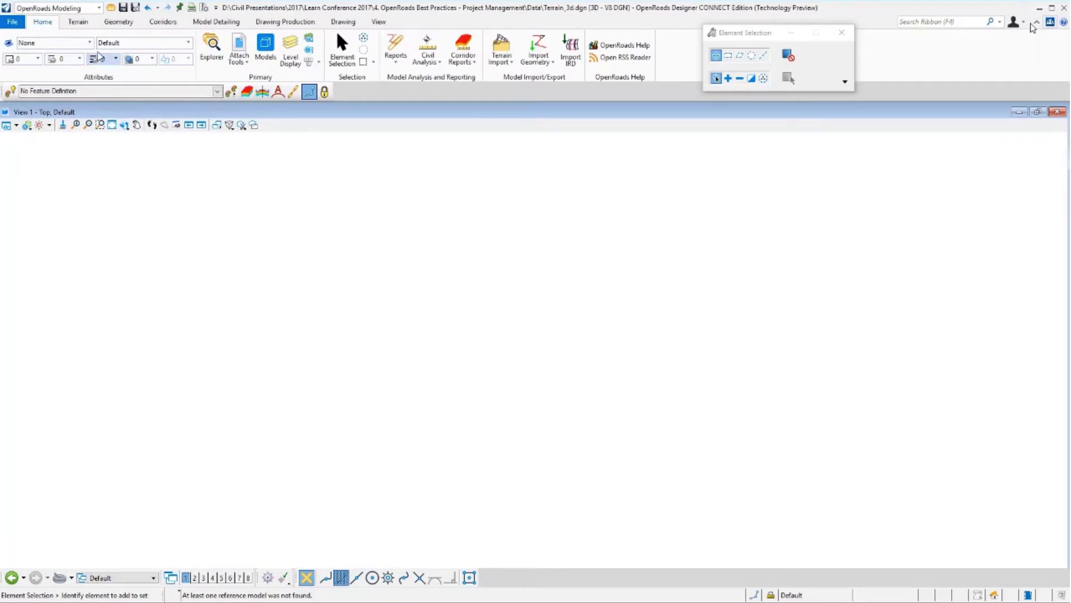
Import the OG.tin terrain model with the default import options and fit the whole terrain in the view.
left_click(81, 23)
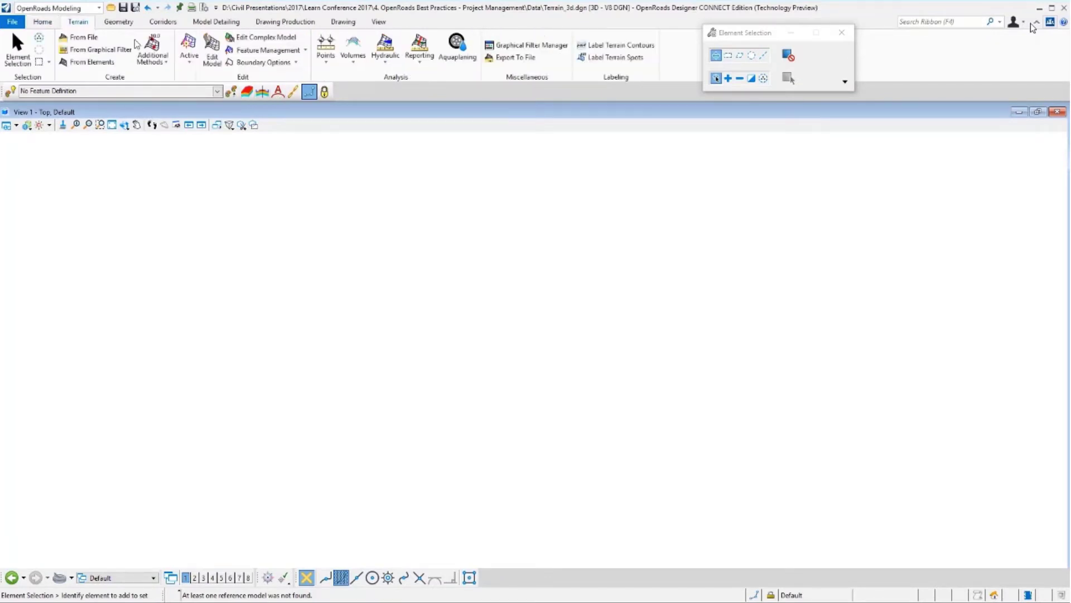
left_click(84, 40)
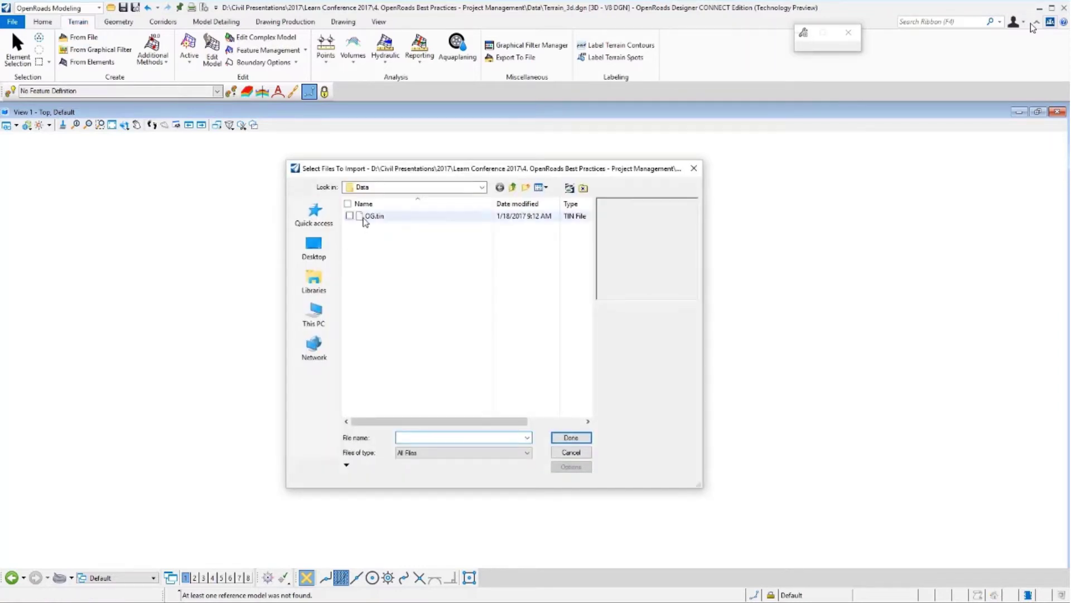
double_click(372, 216)
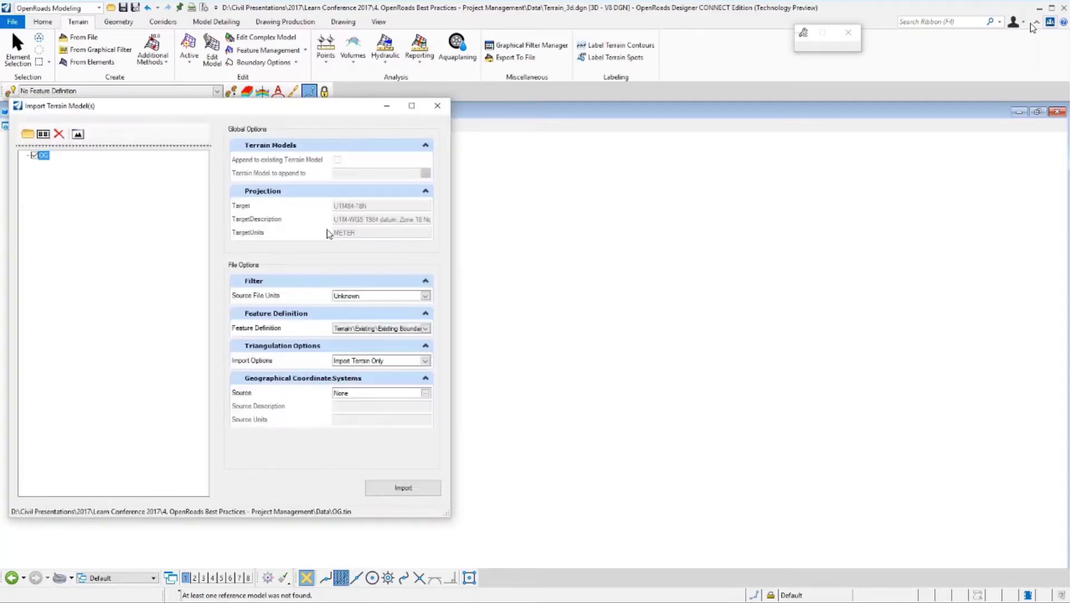
left_click(403, 488)
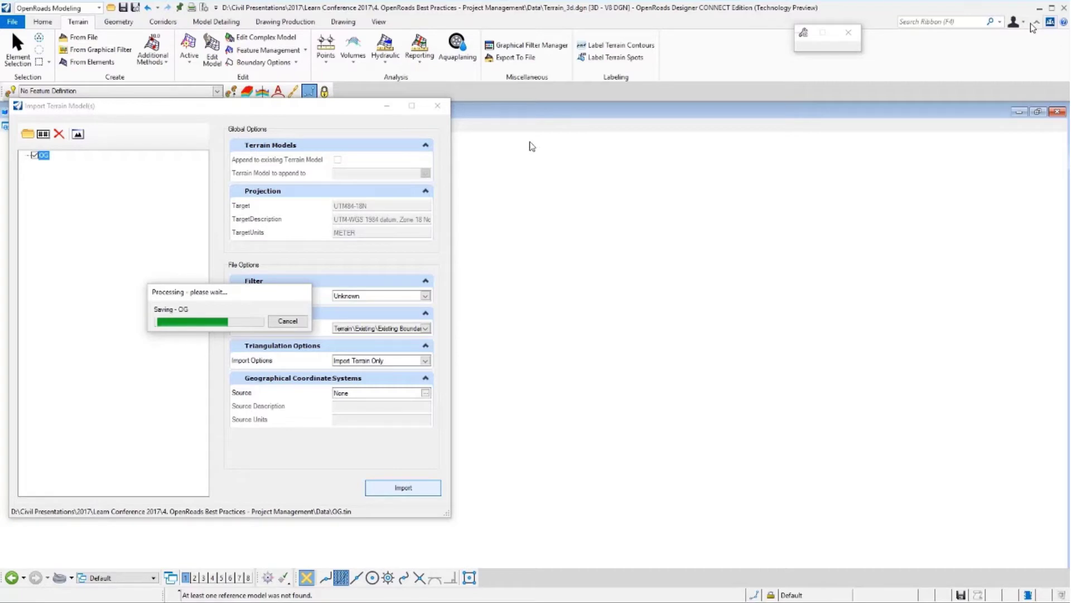
left_click(437, 106)
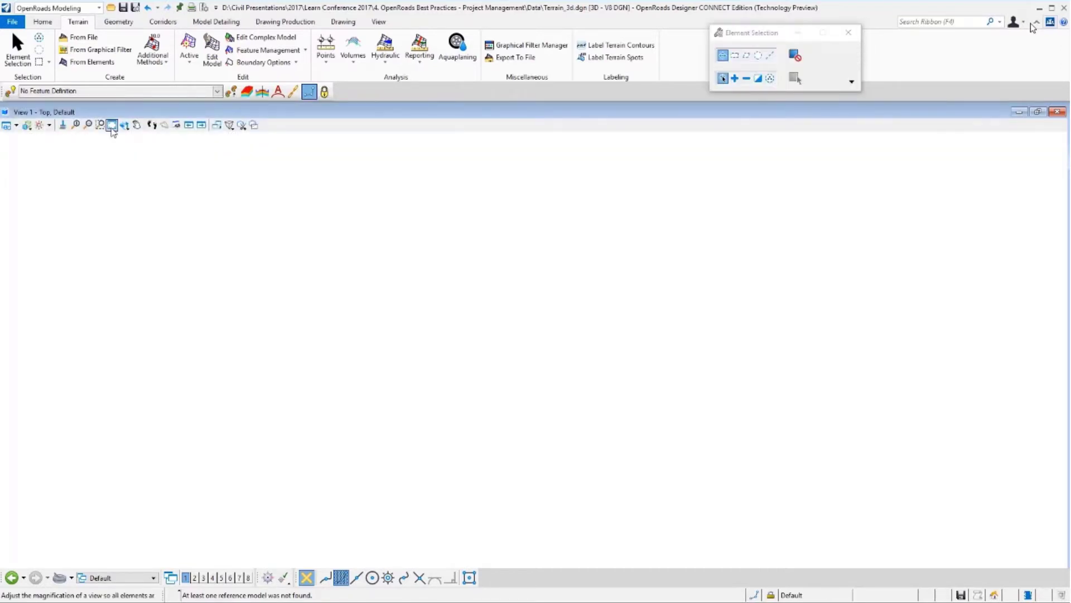
left_click(111, 124)
right_click(320, 222)
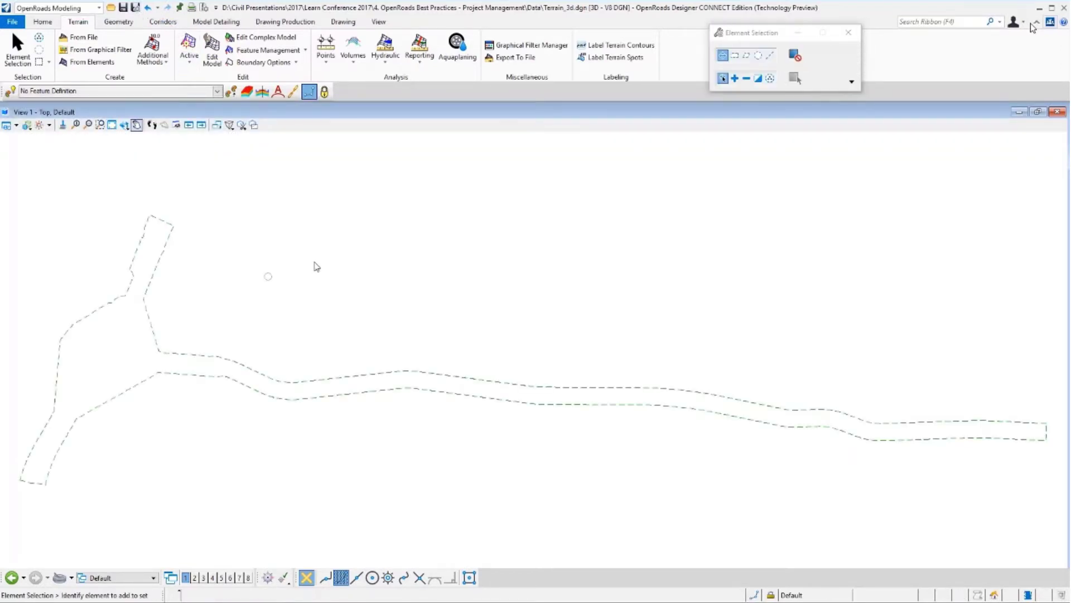
Reopen Corridor_RampC.dgn and review the reference attachments of its 3D and 2D models.
key("ctrl+o")
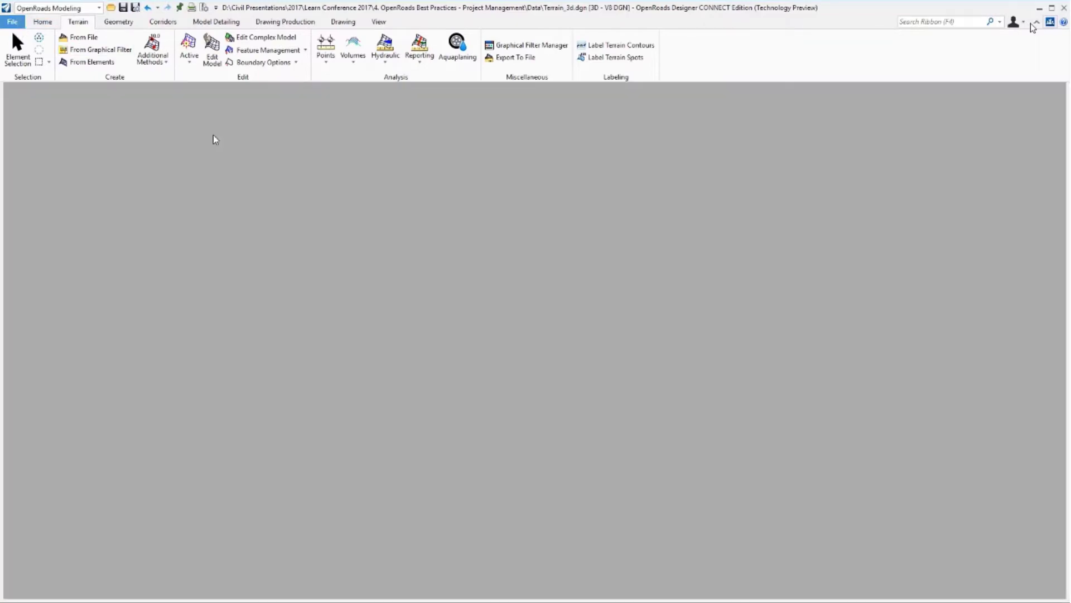
left_click(135, 144)
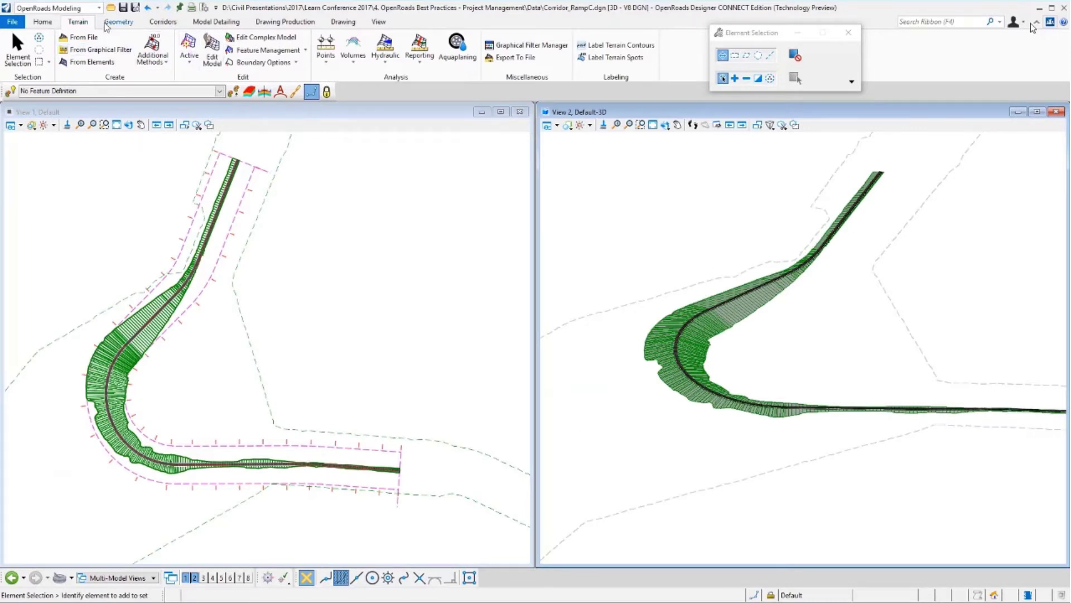
left_click(43, 21)
left_click(239, 45)
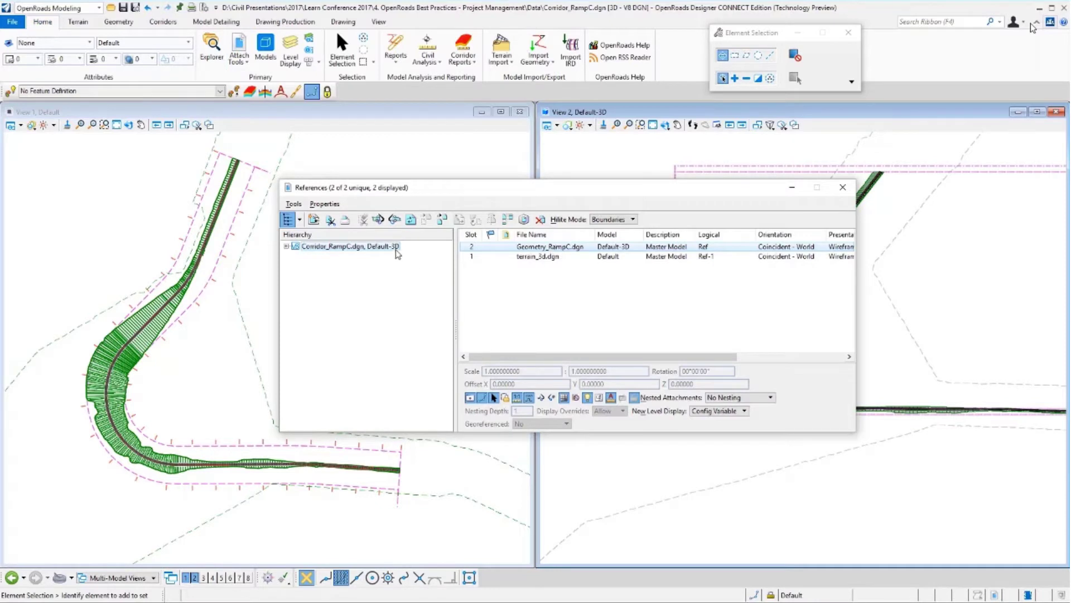
left_click(454, 115)
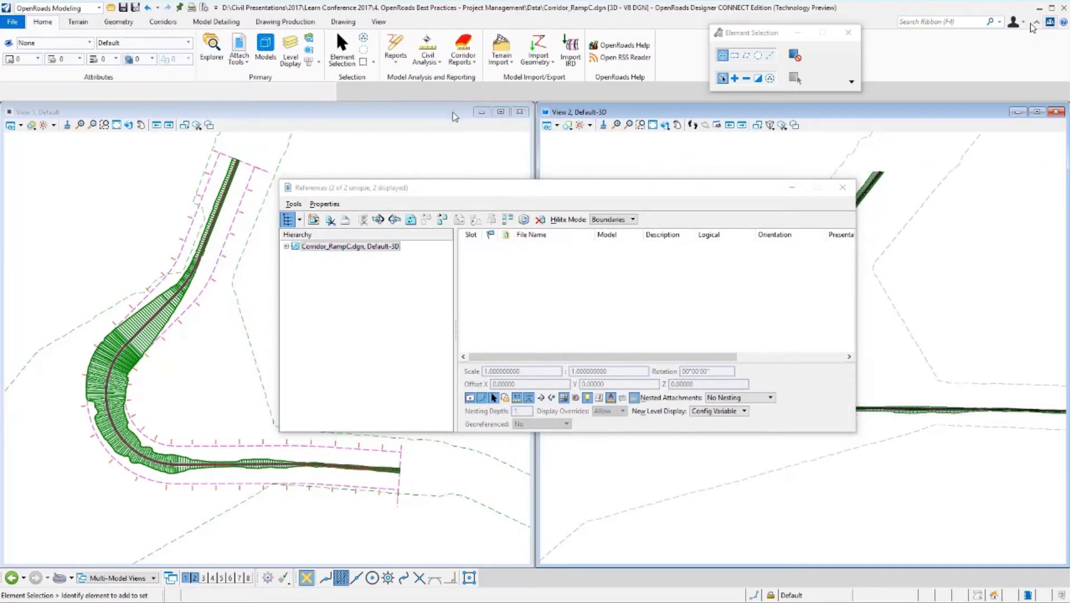
left_click(605, 115)
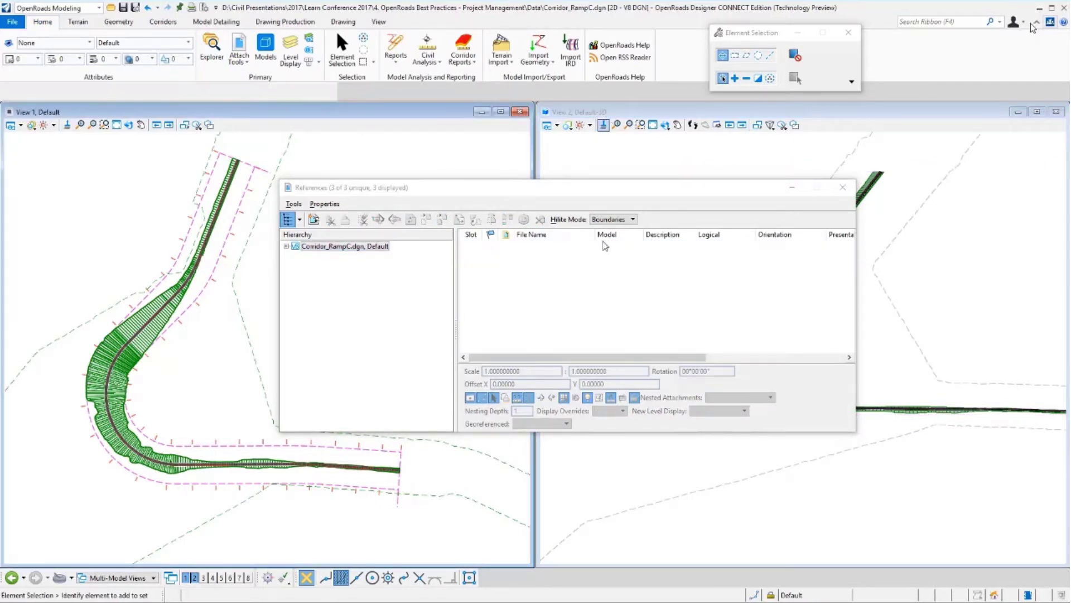
left_click(842, 187)
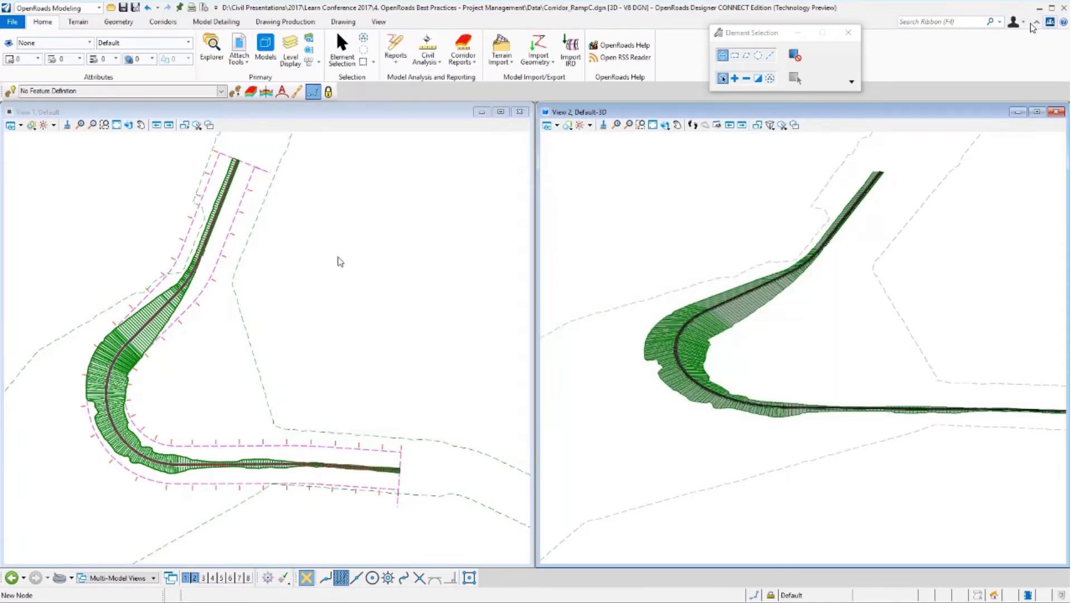
Select the referenced terrain boundary in the 2D view to check it, and clear the selection.
left_click(282, 200)
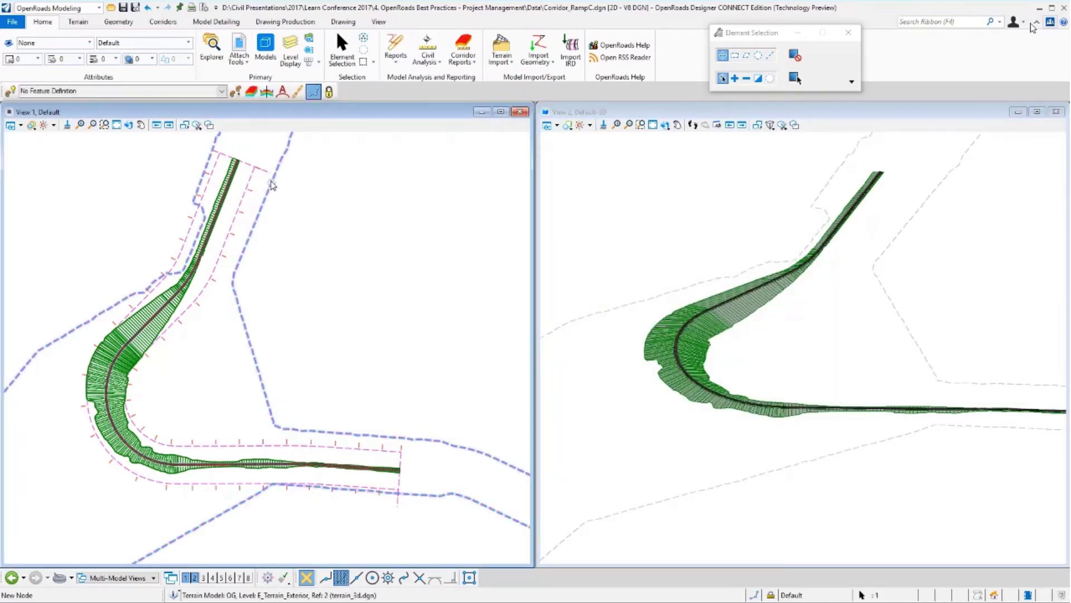
left_click(273, 184)
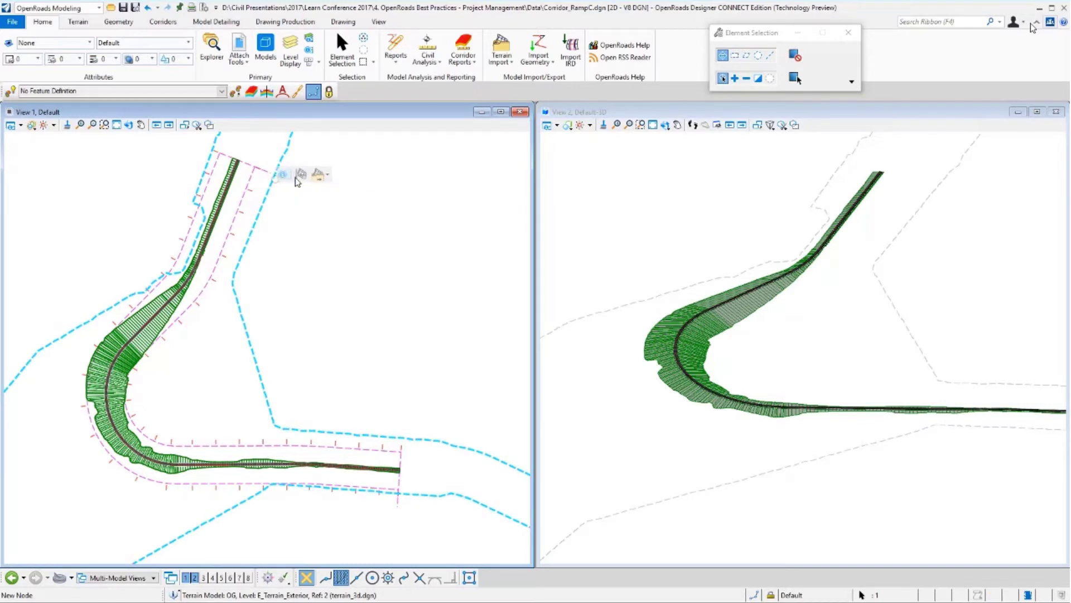
left_click(375, 317)
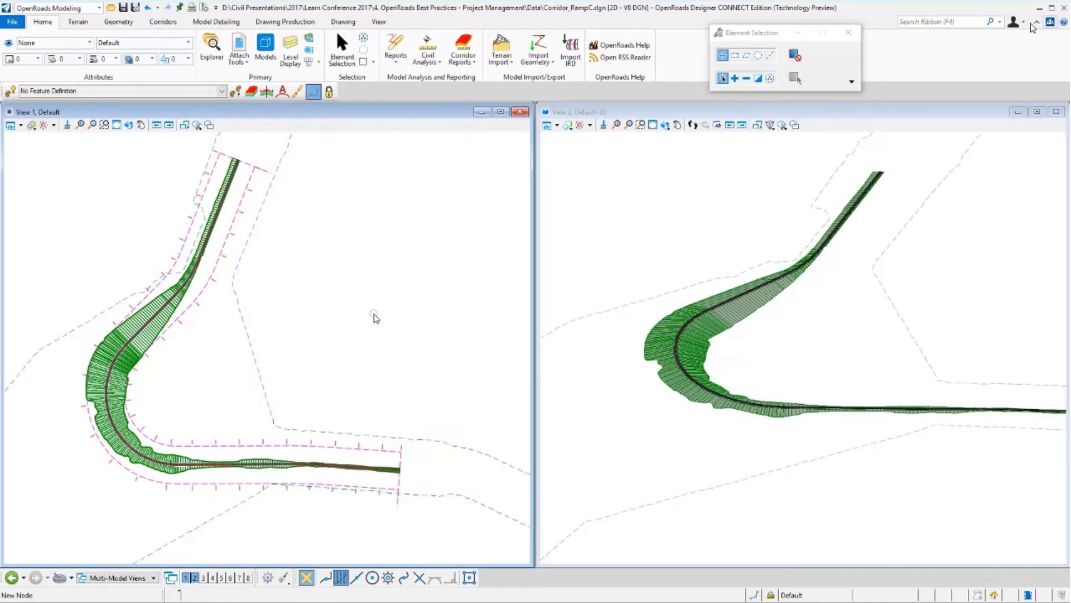
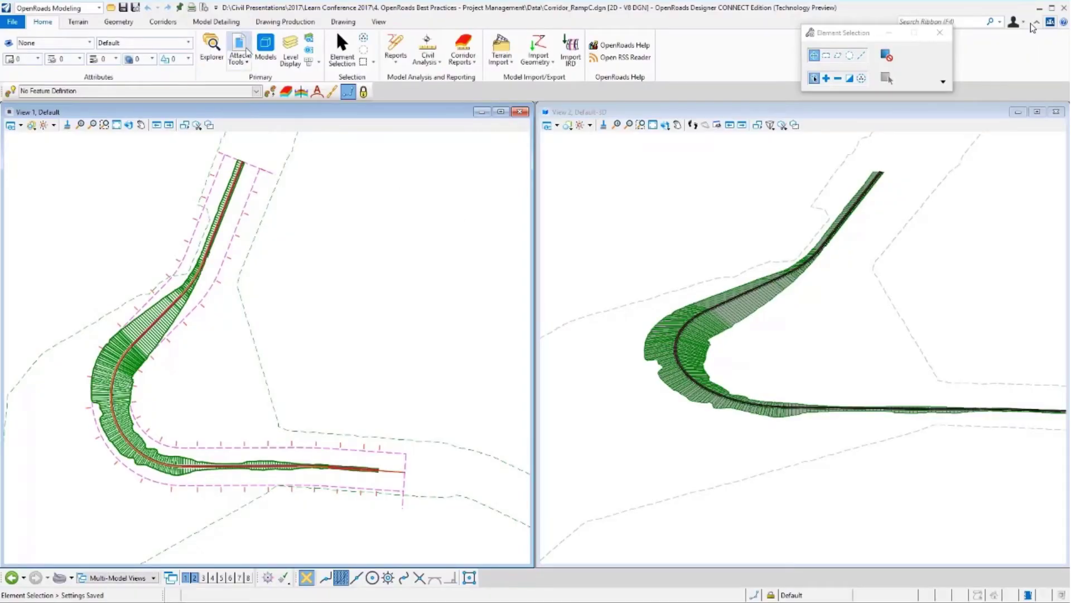
Examine the terrain_3d.dgn entry in the reference attachments of the 2D Default model.
left_click_drag(458, 192, 426, 186)
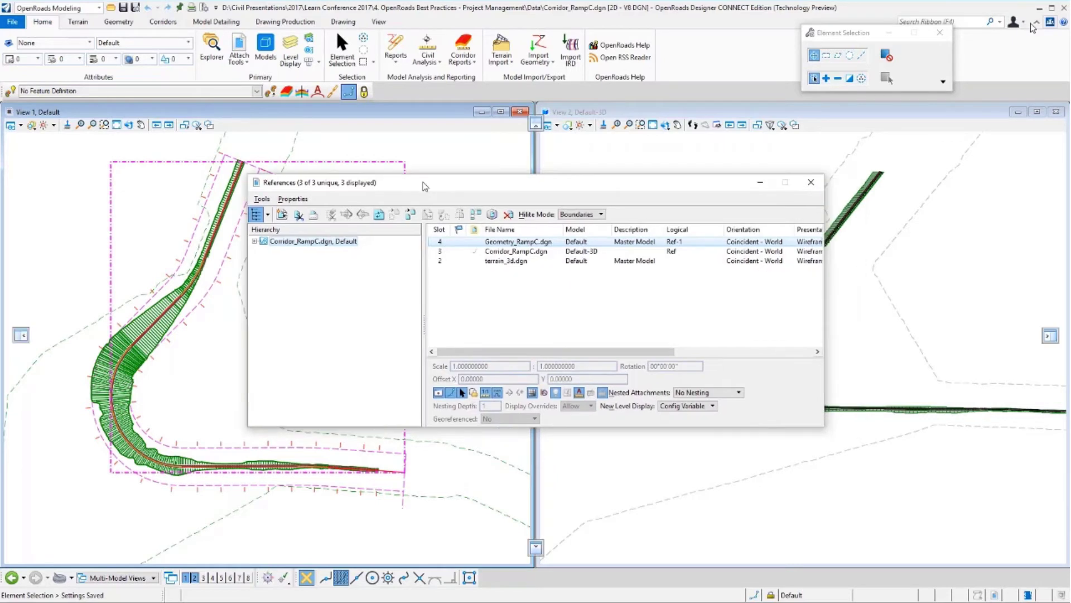
left_click(509, 261)
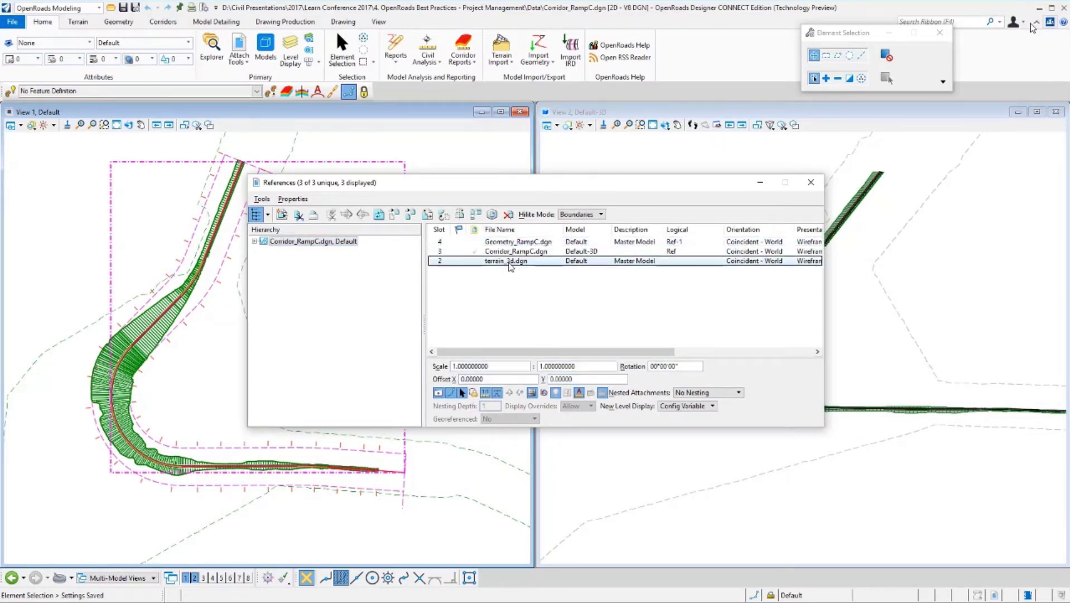
left_click(811, 183)
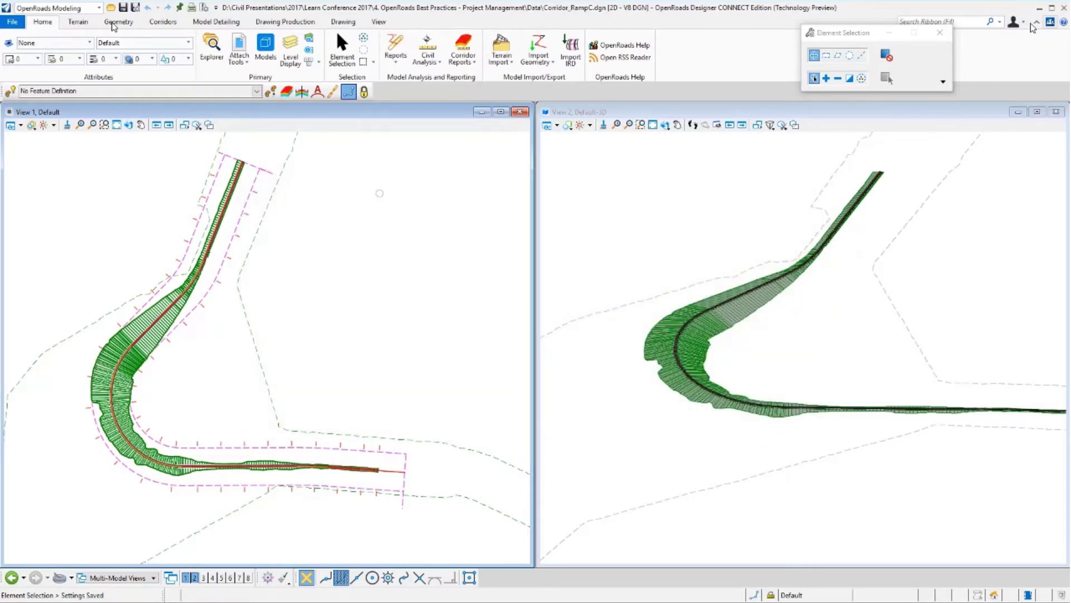
Open test.dgn in place of the corridor file, and rename Geometry_RampC.dgn to GeometryRampC.dgn in the Data folder in File Explorer.
left_click(12, 22)
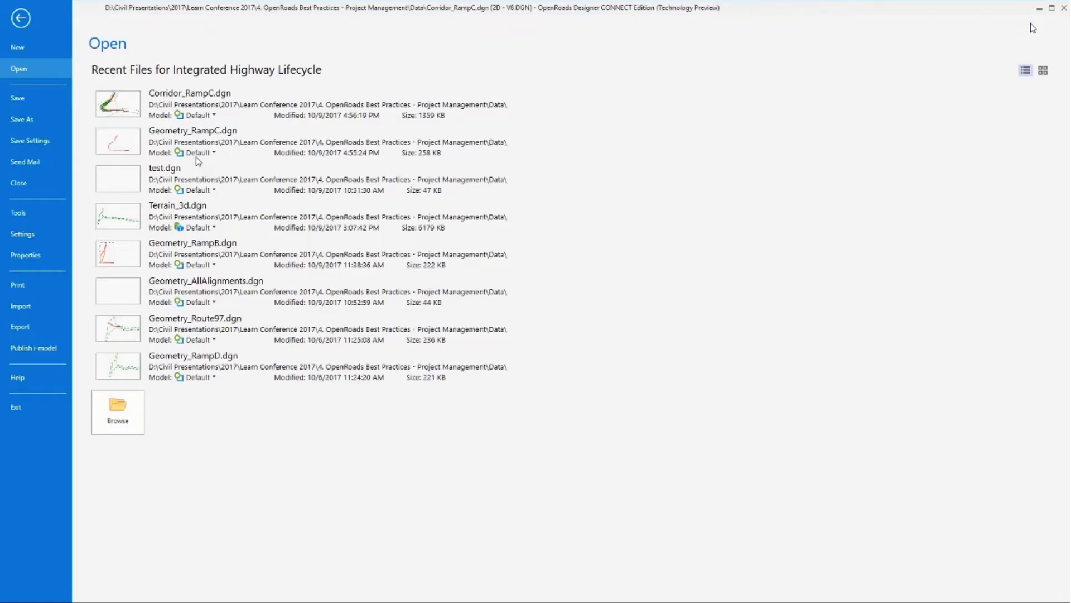
left_click(124, 180)
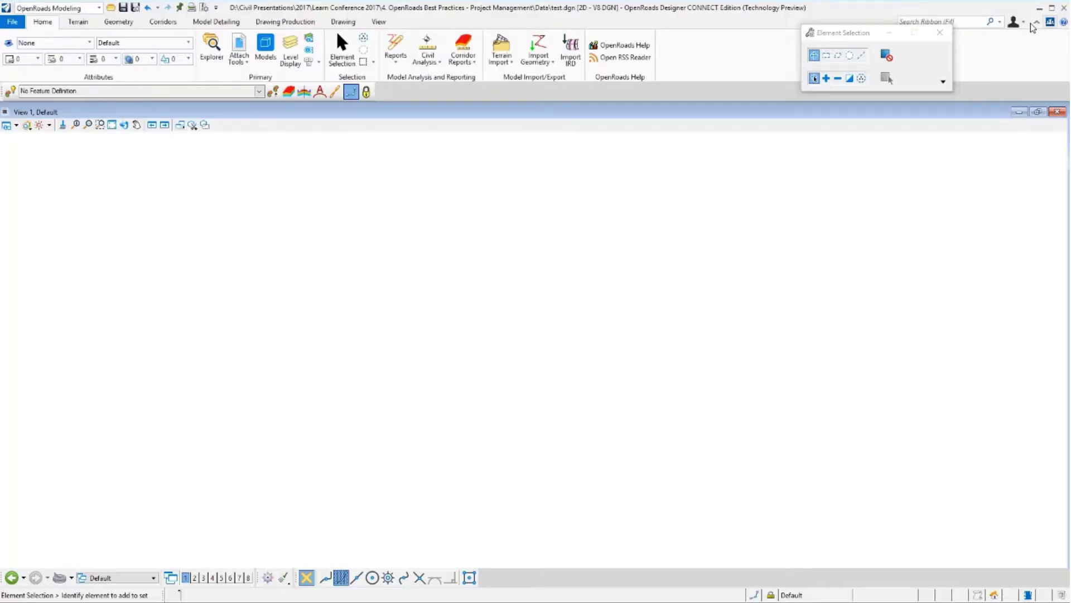
key("alt+Tab")
left_click_drag(483, 90, 487, 97)
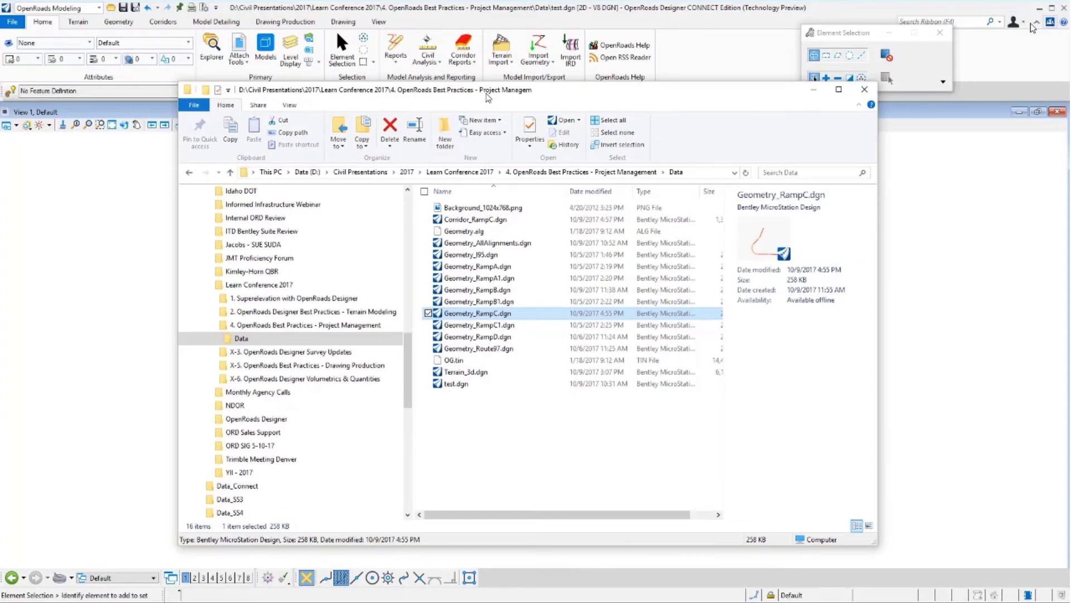
right_click(484, 314)
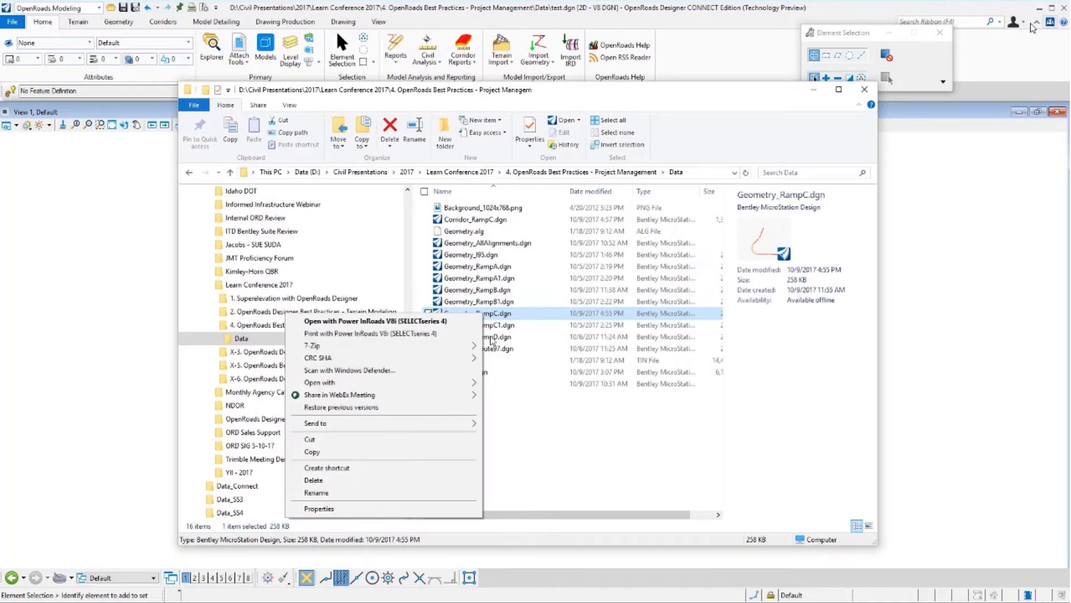
left_click(335, 493)
left_click(475, 313)
key("BackSpace")
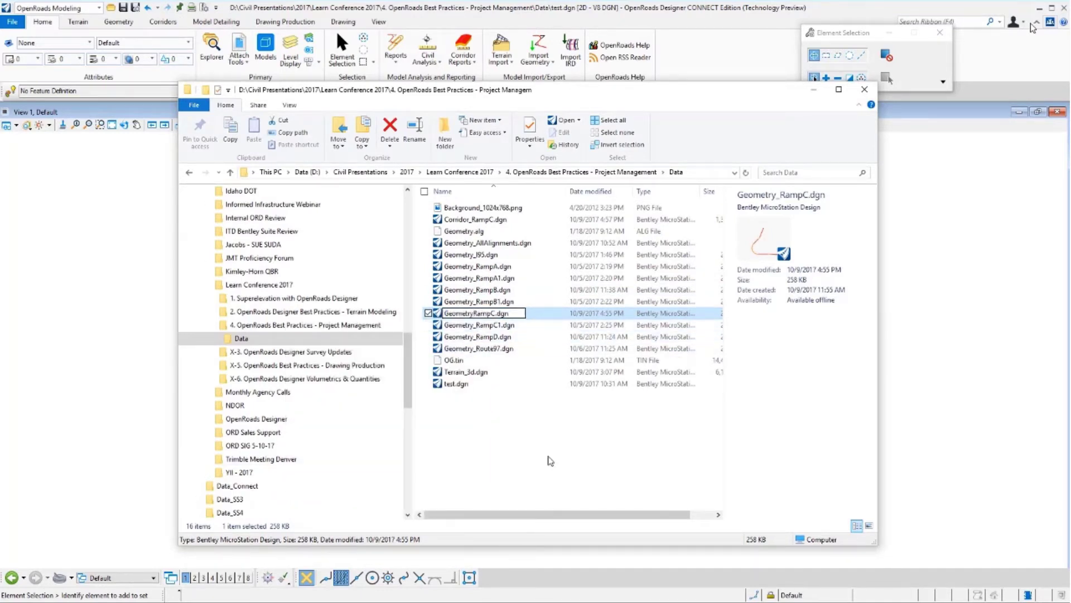
left_click(550, 461)
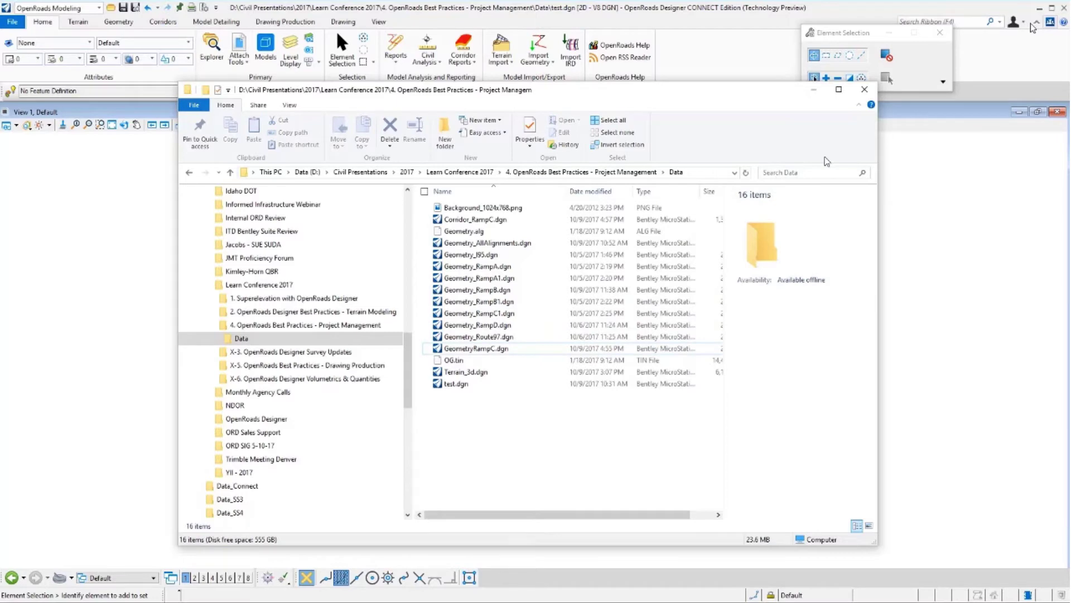
left_click(814, 90)
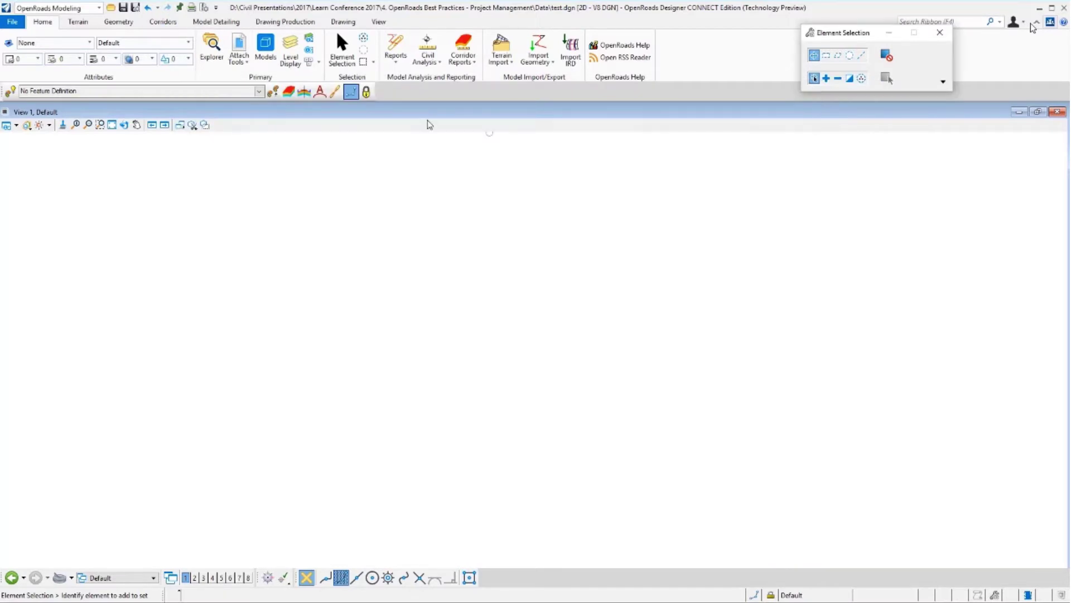
Reopen Corridor_RampC.dgn and check the reference attachments of its 2D and 3D models for the renamed geometry file.
left_click(12, 25)
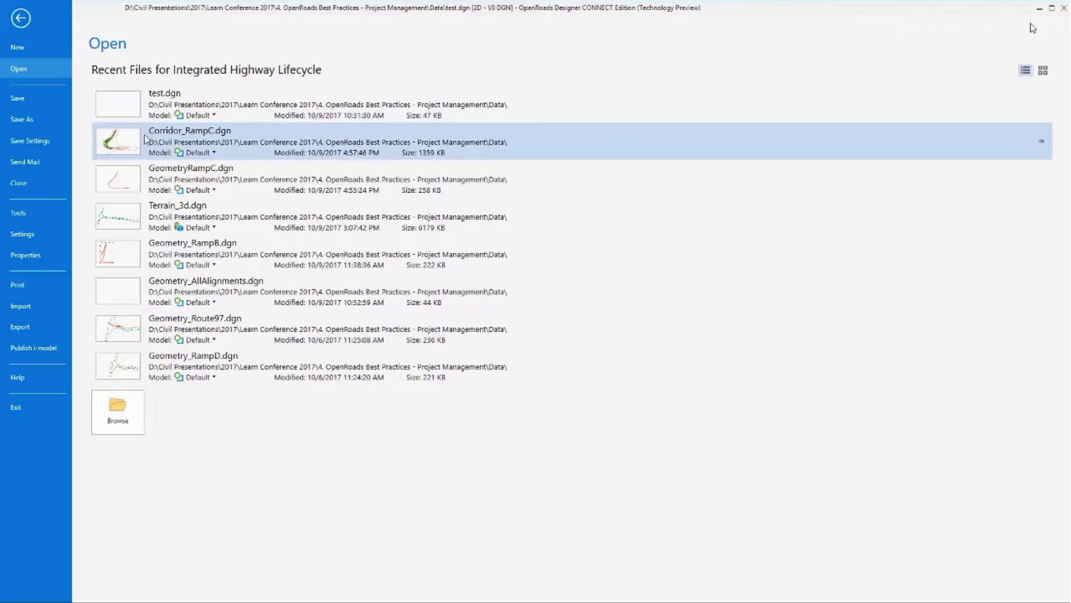
left_click(144, 139)
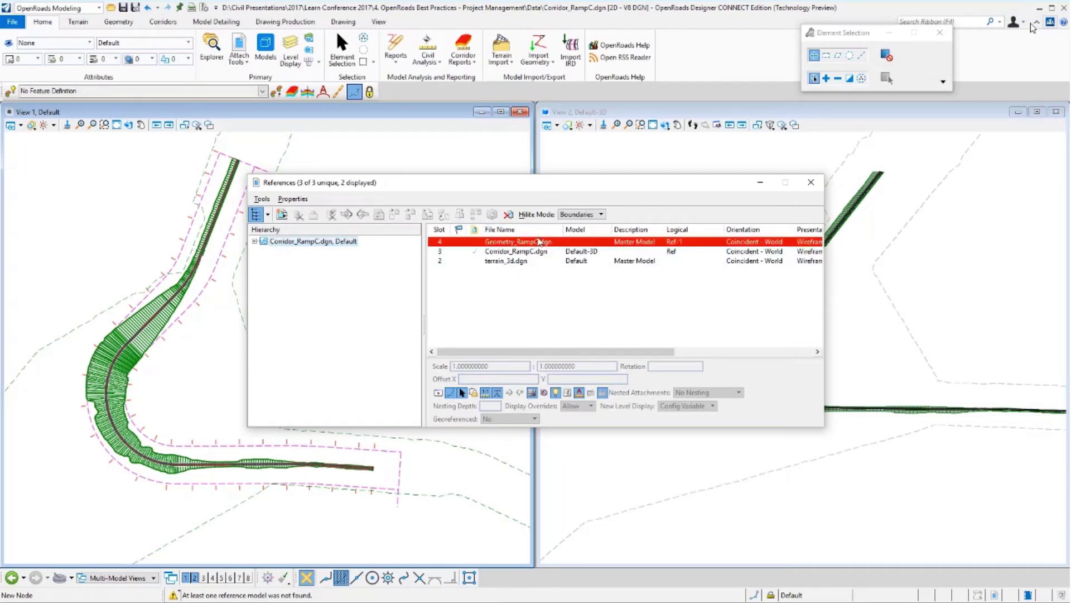
left_click(608, 113)
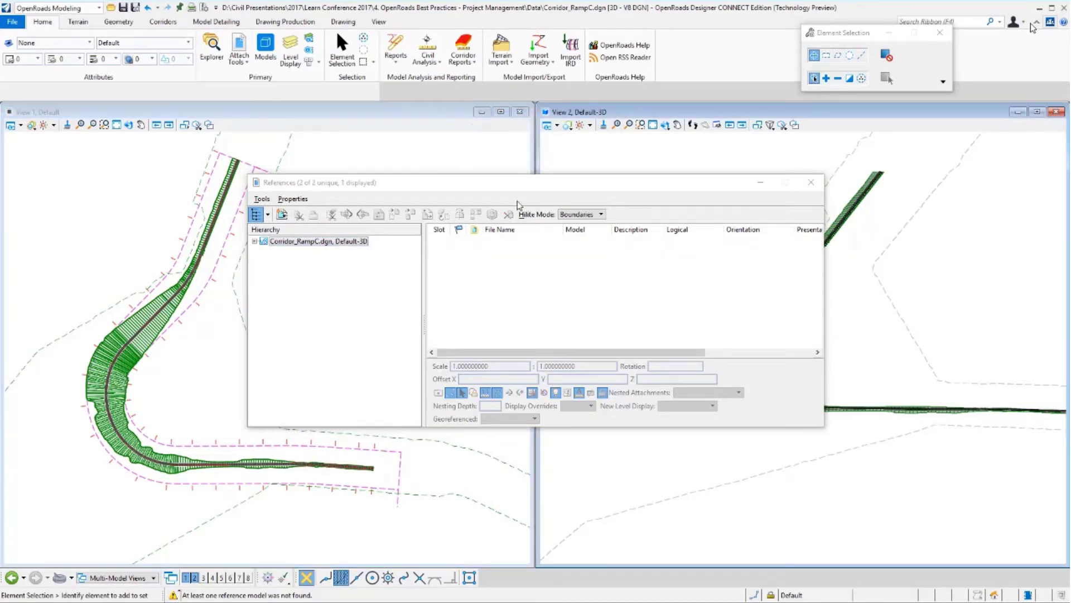
left_click(811, 183)
Select the Ramp C corridor in the 2D view and set its feature definition to Conceptual.
left_click(181, 319)
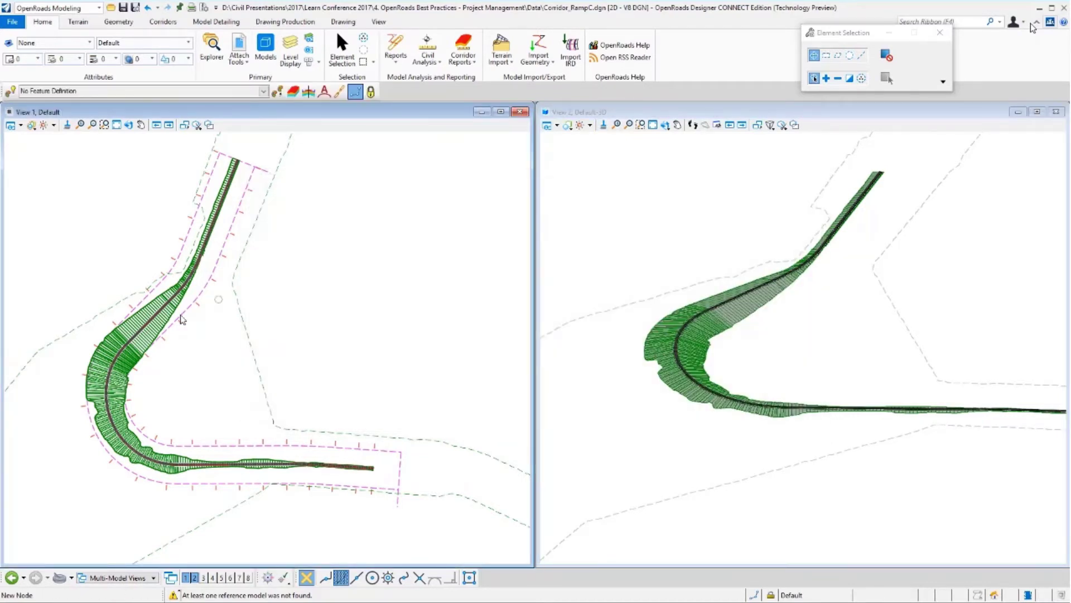
left_click(172, 343)
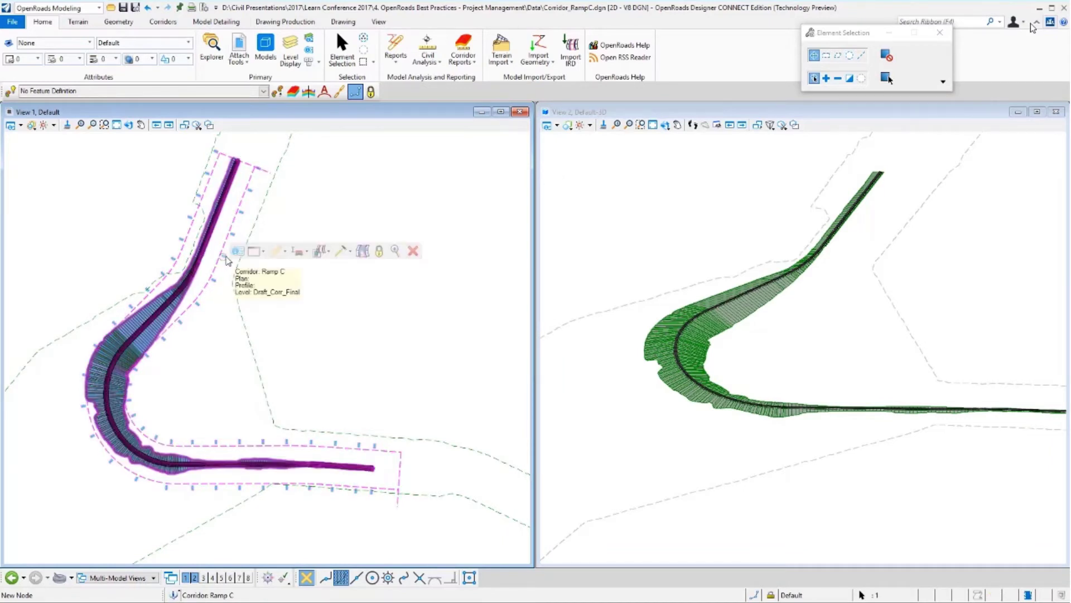
mouse_move(225, 262)
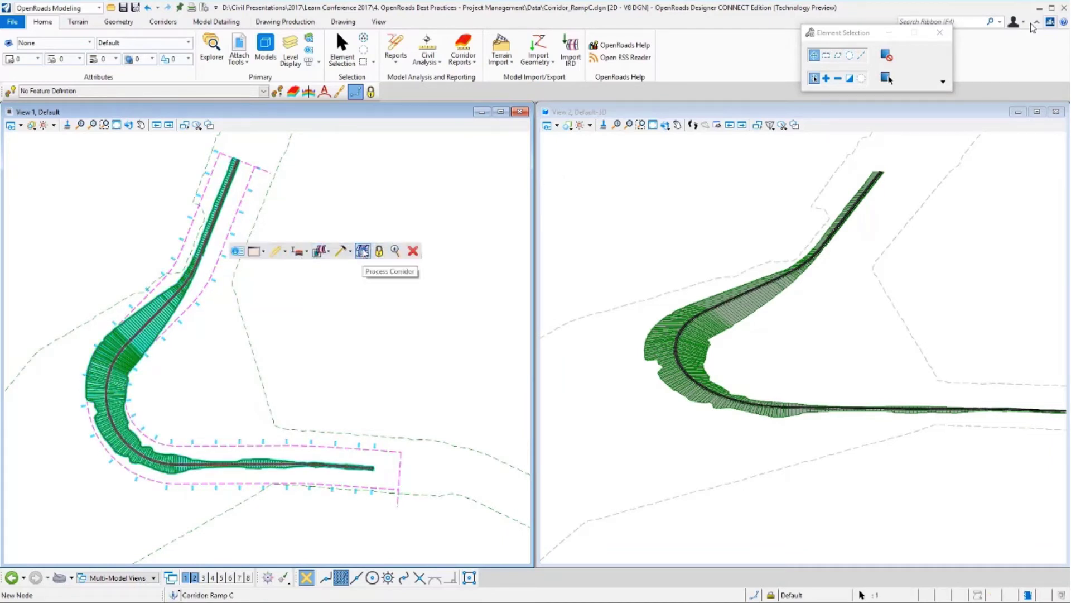
left_click(238, 250)
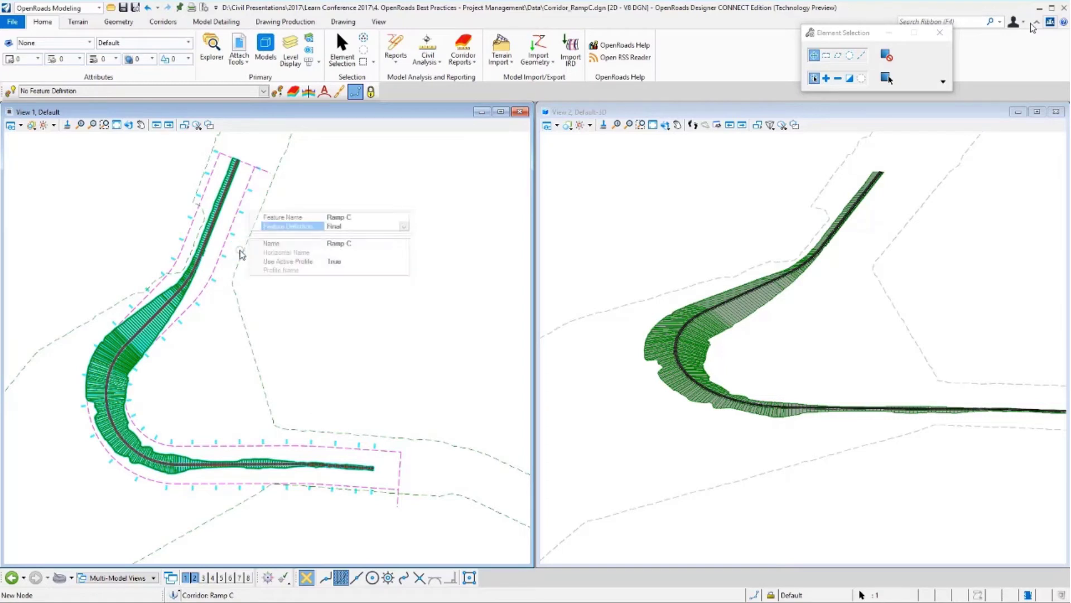
left_click(404, 227)
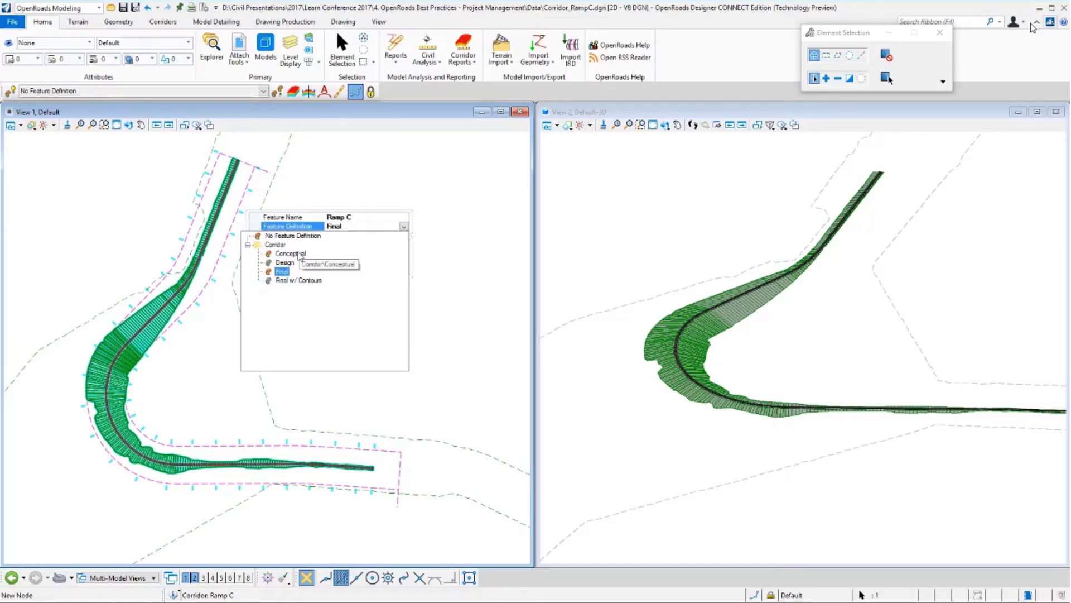
left_click(352, 257)
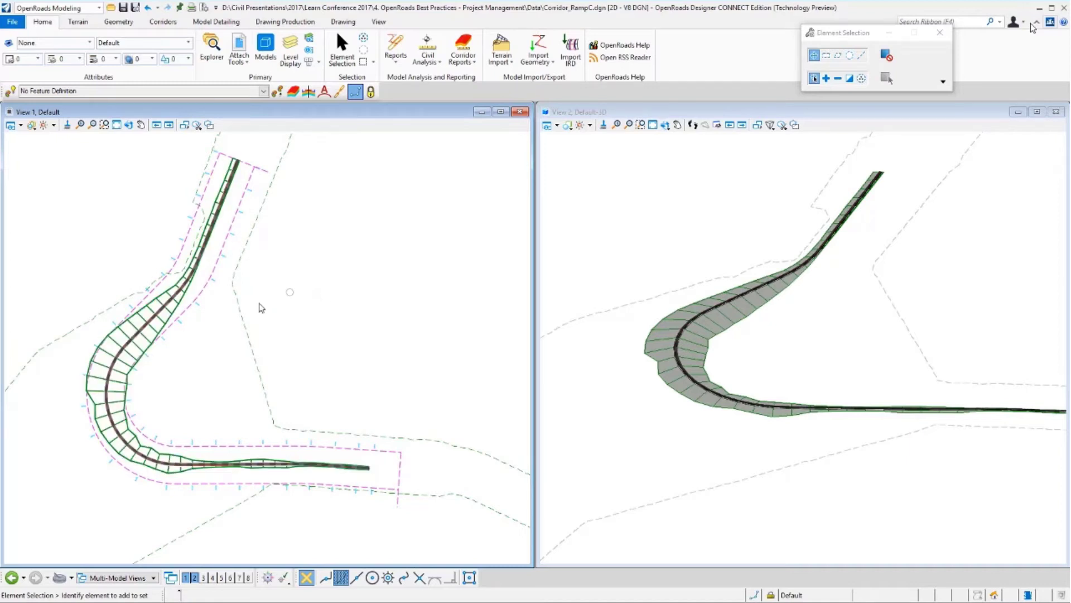
Open the Corridor Objects of Ramp C, examine the template drop's horizontal name, and close the dialog.
left_click(215, 284)
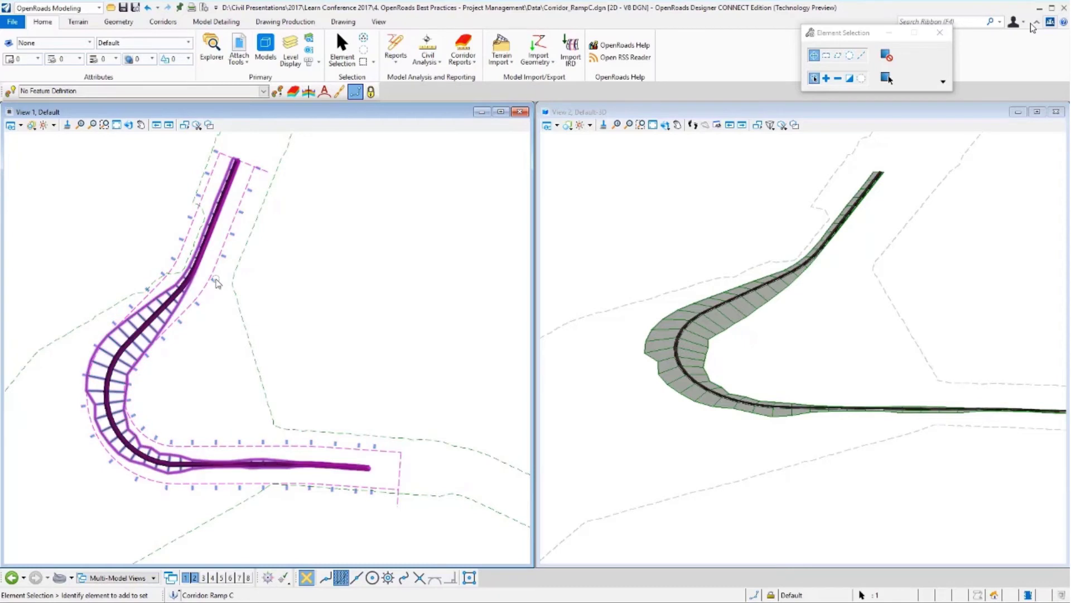
mouse_move(217, 283)
left_click(336, 273)
left_click(350, 290)
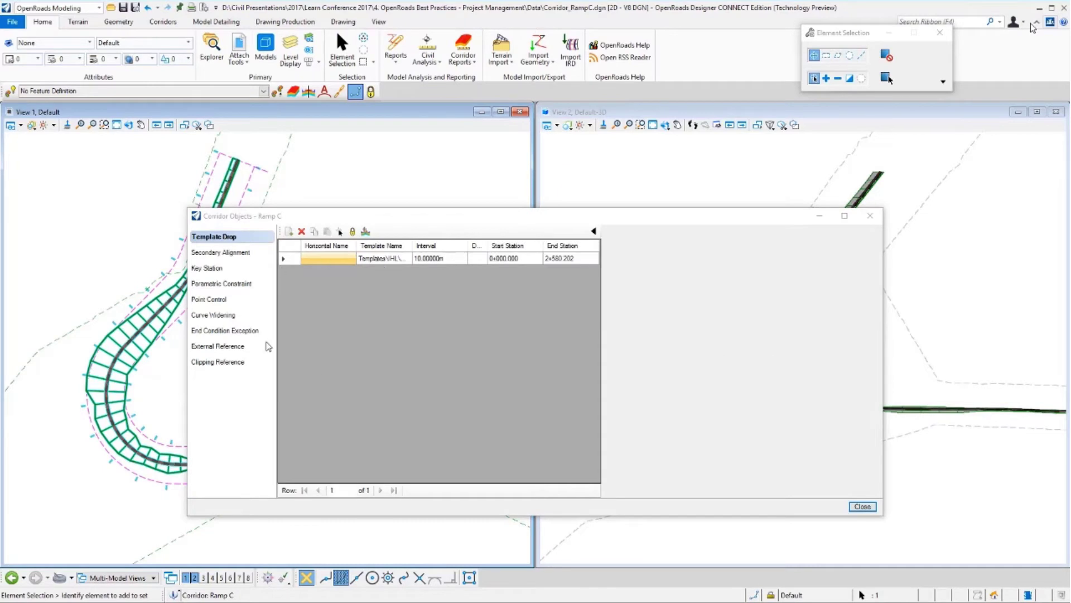
left_click(869, 216)
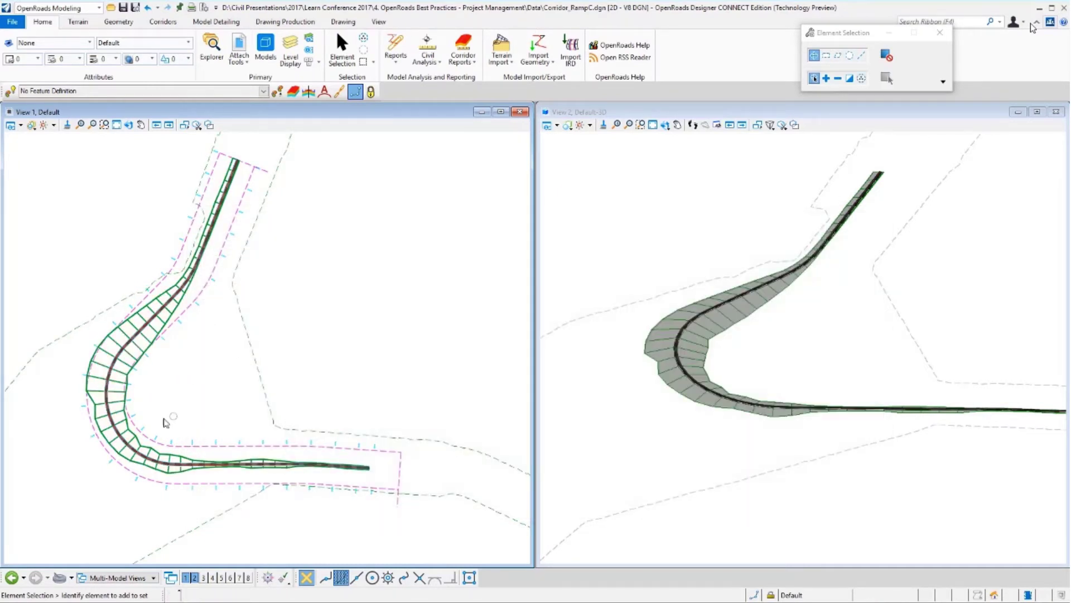
left_click(165, 305)
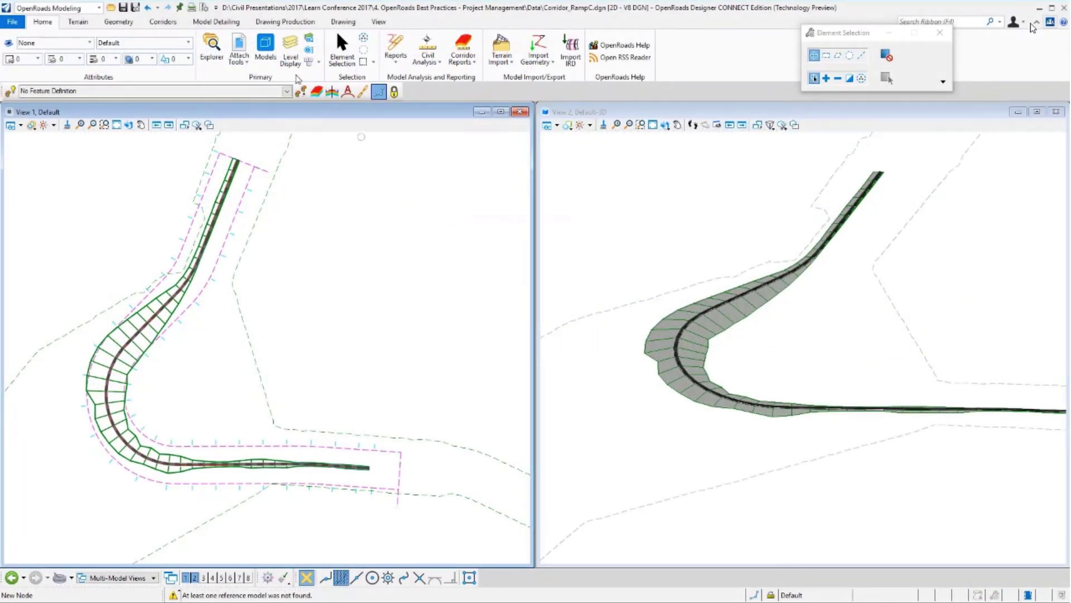
Repoint the missing Geometry_RampC.dgn reference of the 2D Default model to GeometryRampC.dgn and close the references list.
left_click(244, 49)
left_click_drag(507, 175, 466, 175)
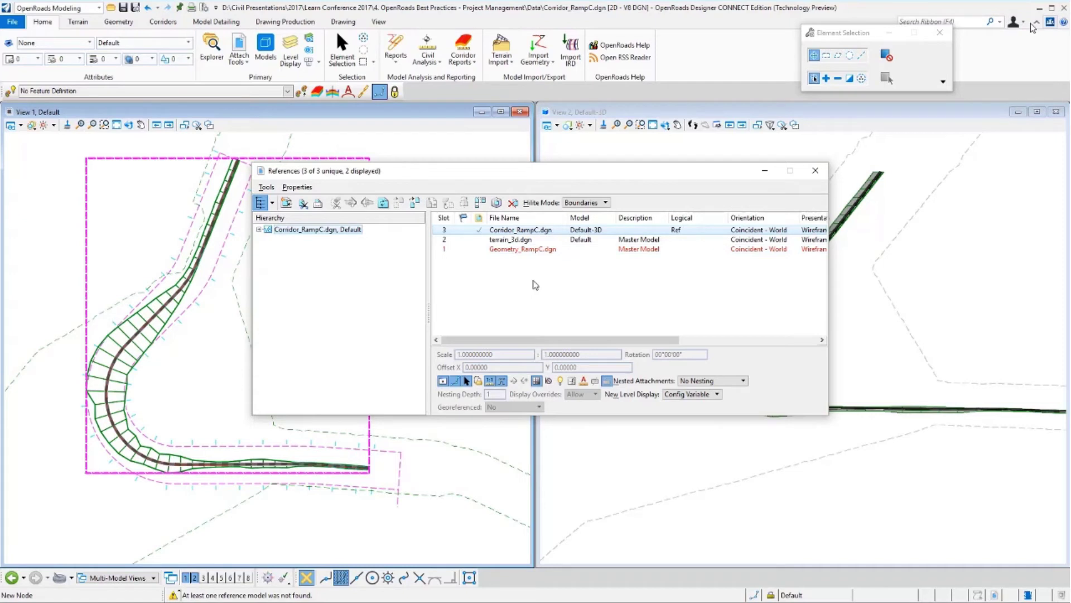
right_click(519, 255)
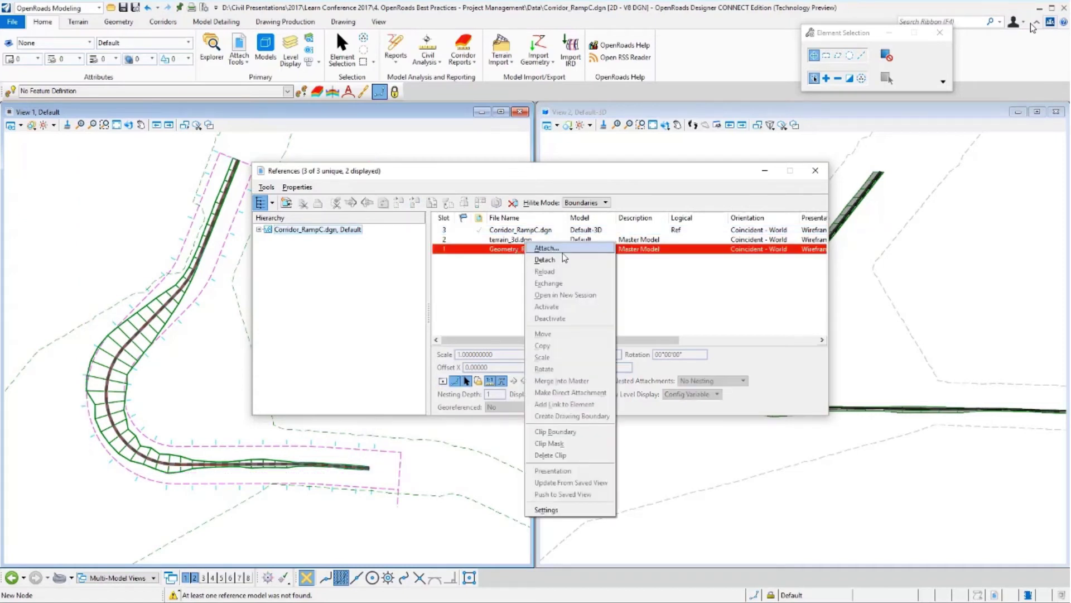
left_click(586, 510)
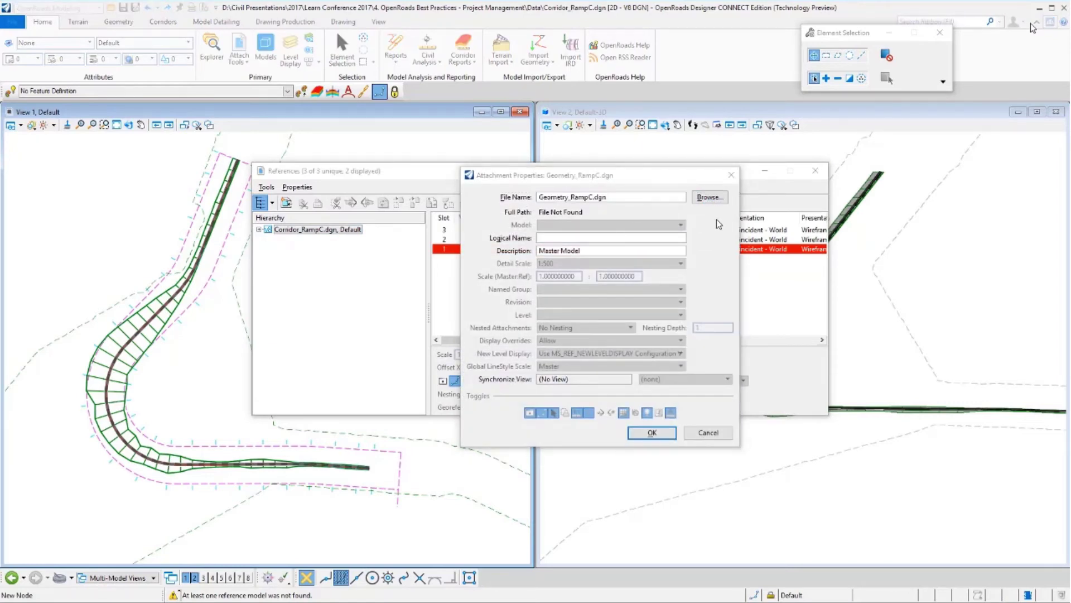
left_click(710, 197)
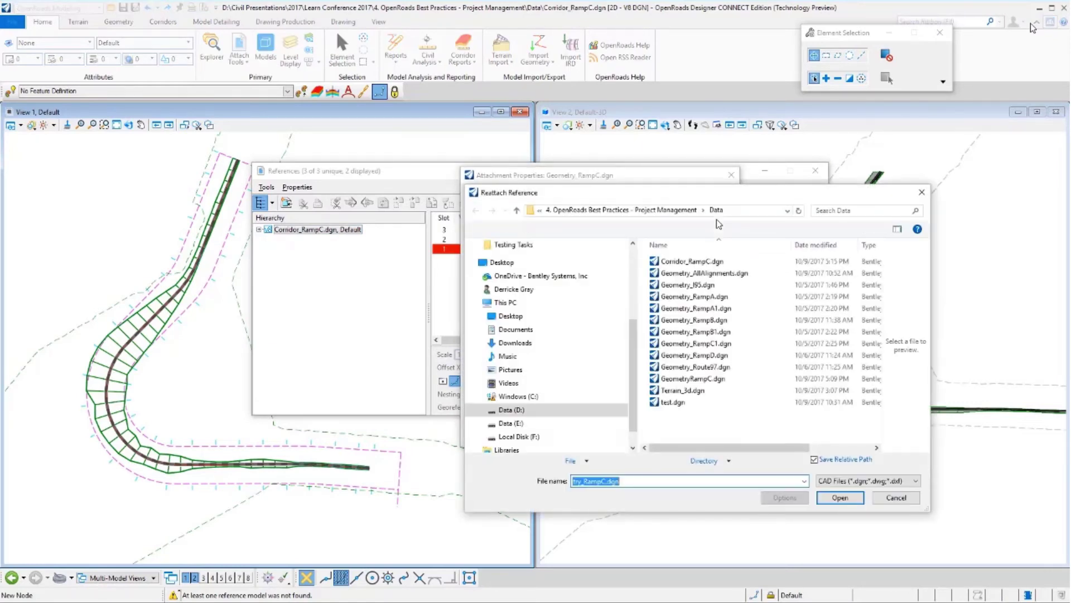
left_click(695, 379)
left_click(844, 498)
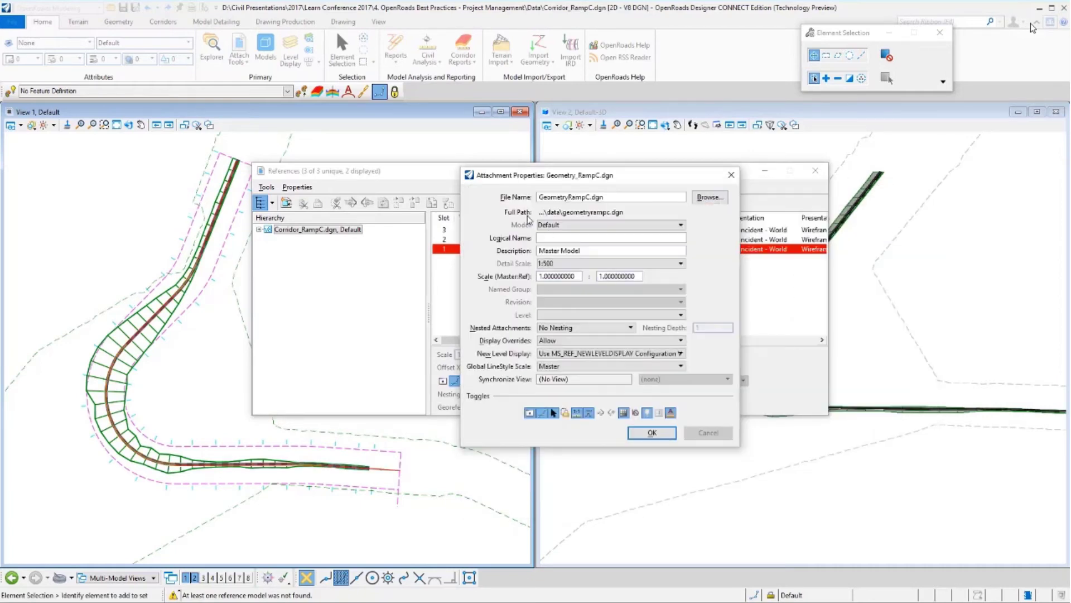
left_click(652, 433)
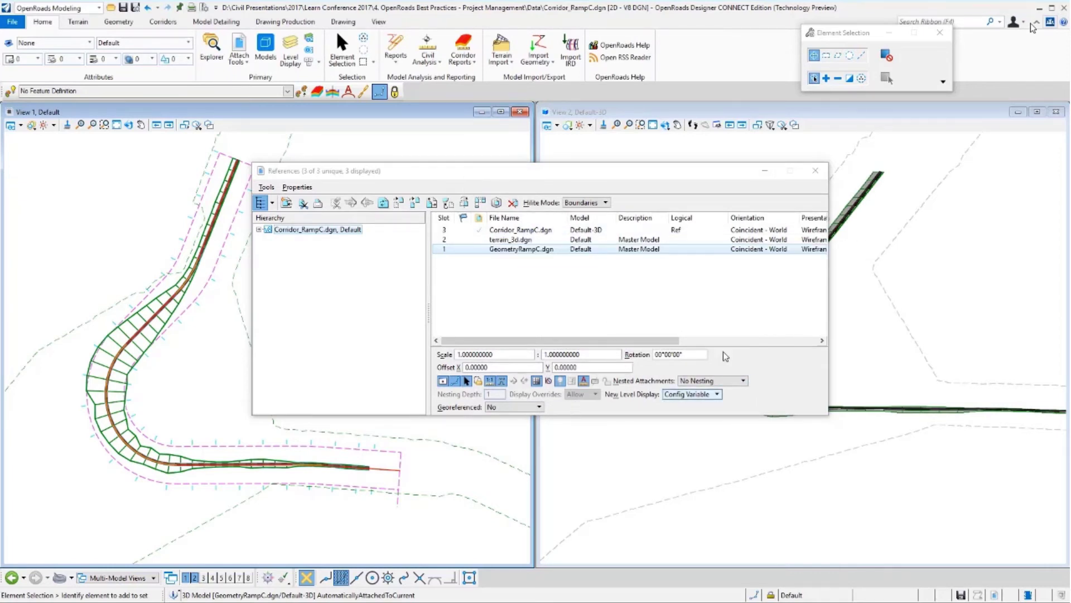
left_click(815, 172)
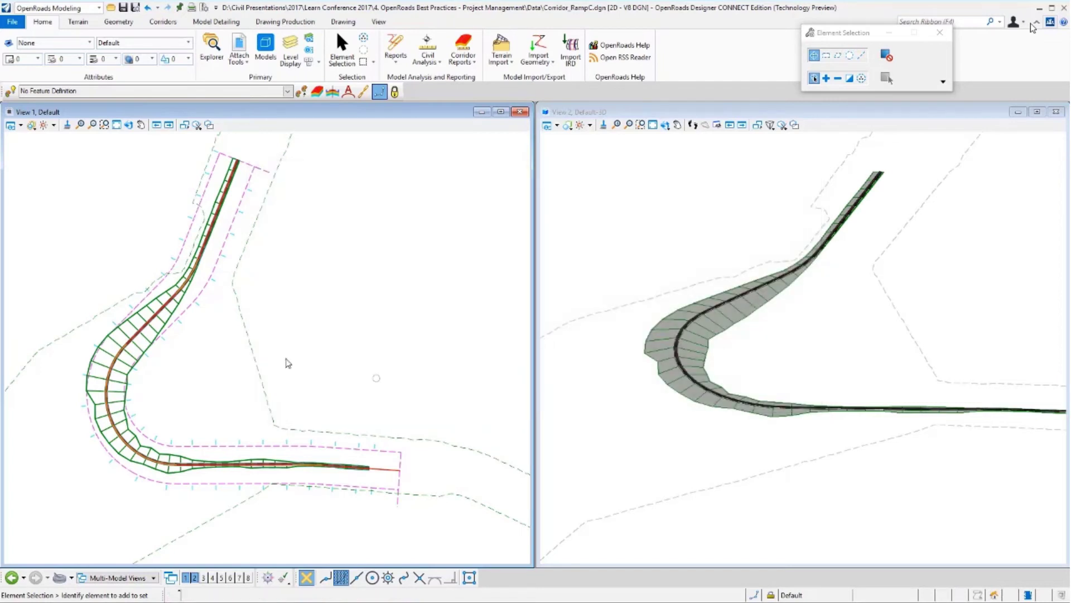
Select the Ramp C corridor in the 2D view to check it against the reattached alignment.
scroll(148, 382, "up", 1)
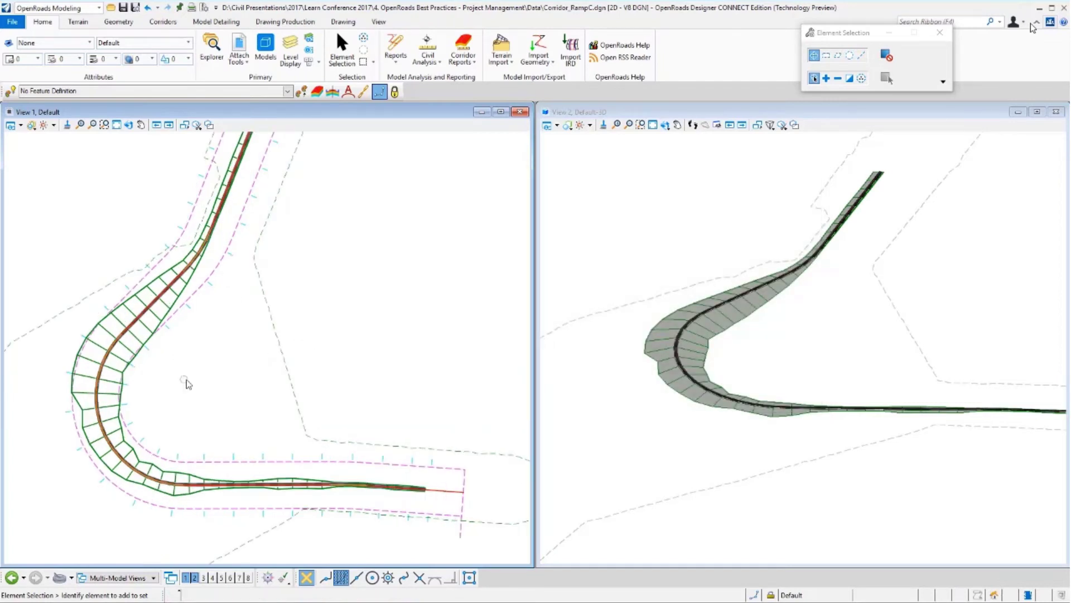
left_click(213, 287)
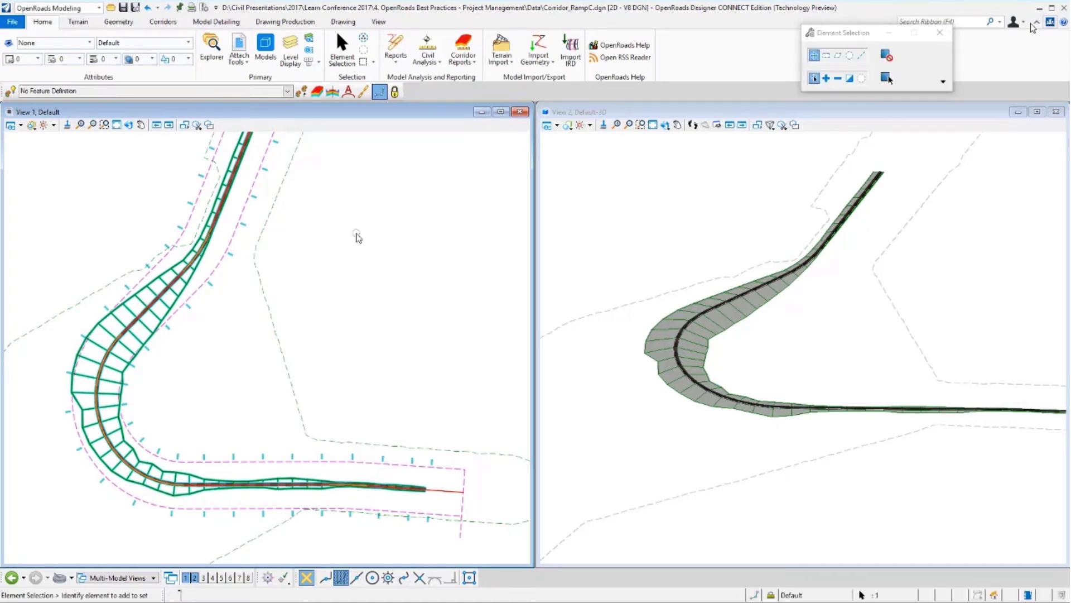
scroll(304, 304, "down", 1)
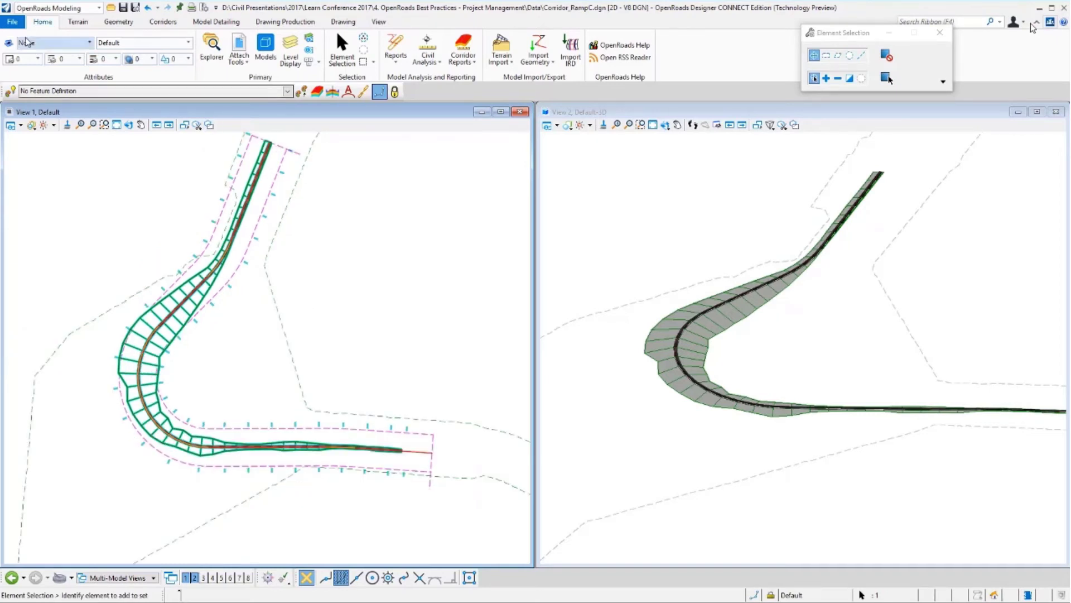
Open GeometryRampC.dgn and set the radius of the Ramp C alignment's 300 m curve to 200 m.
key("ctrl+o")
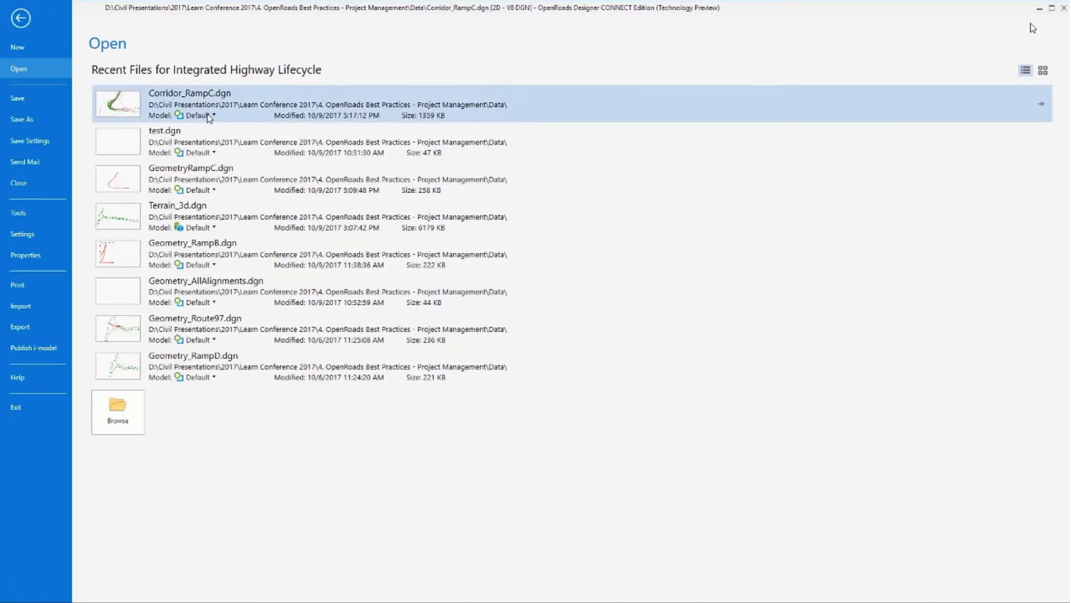
key("Escape")
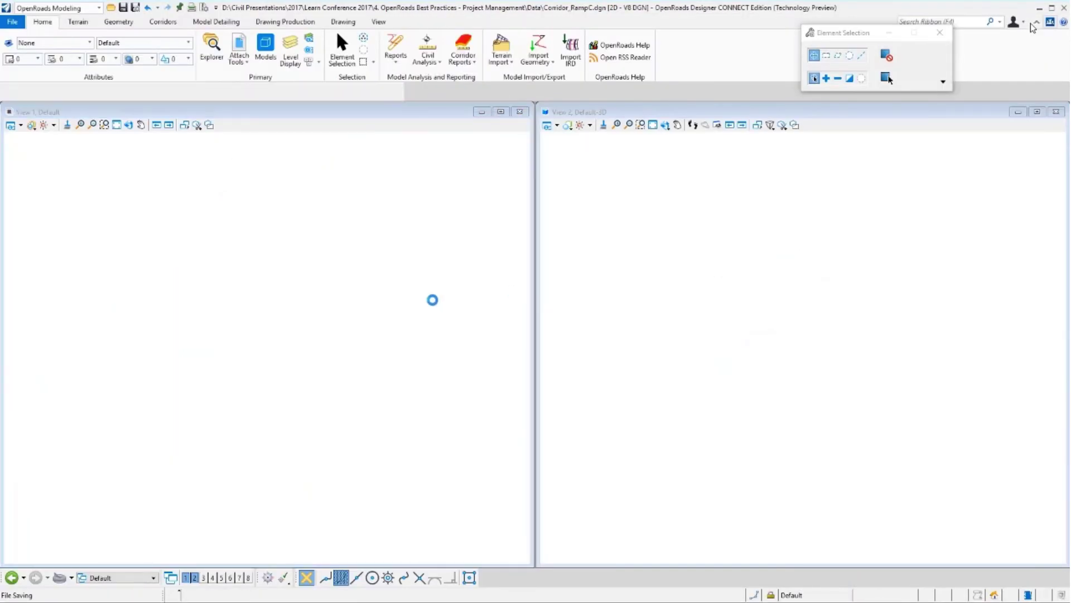
left_click(291, 386)
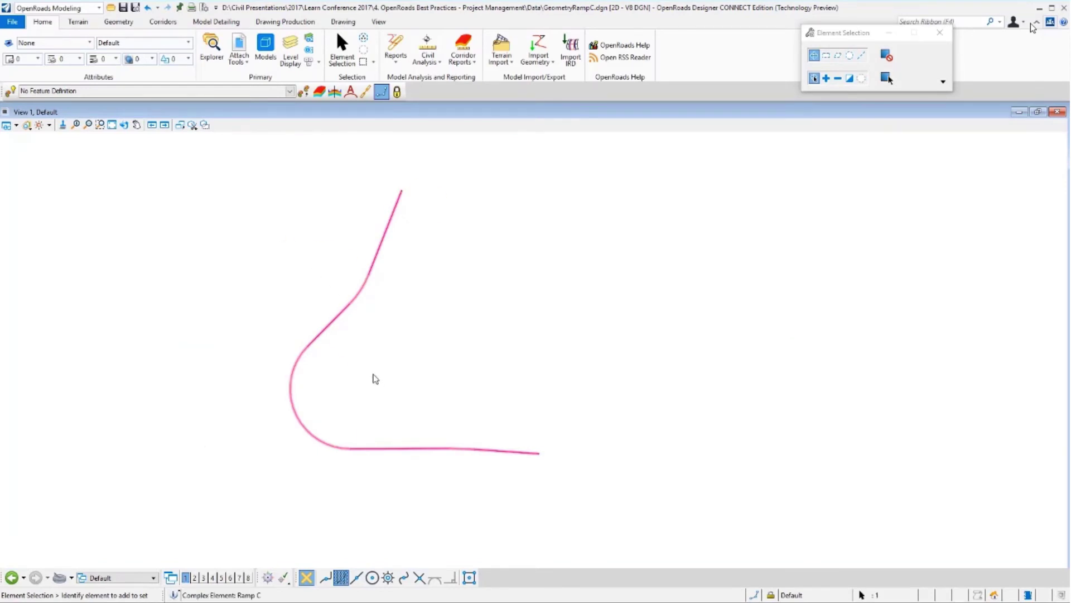
left_click(335, 361)
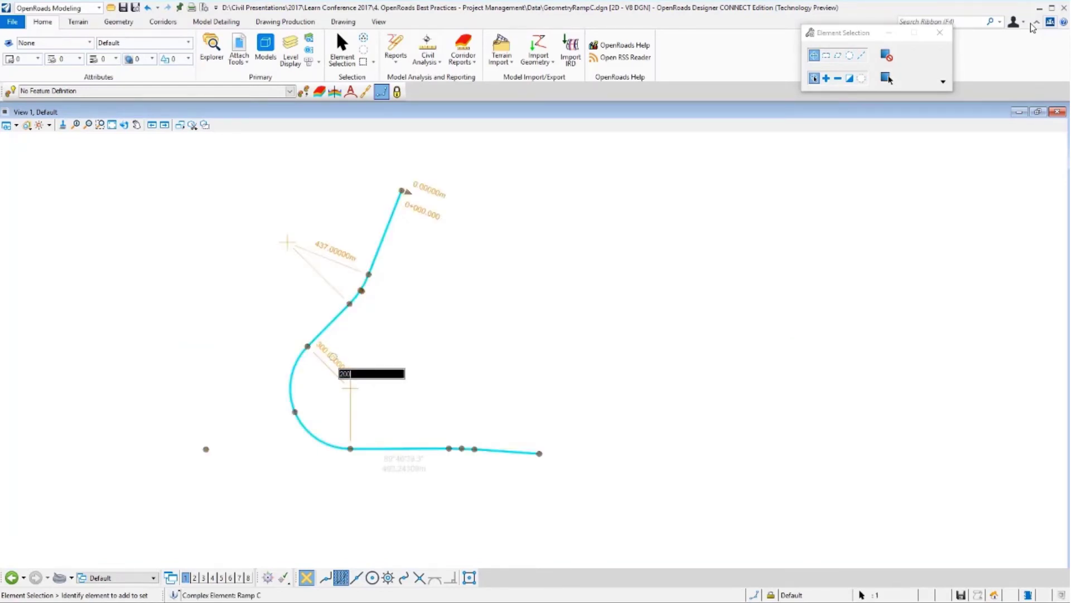
key("Return")
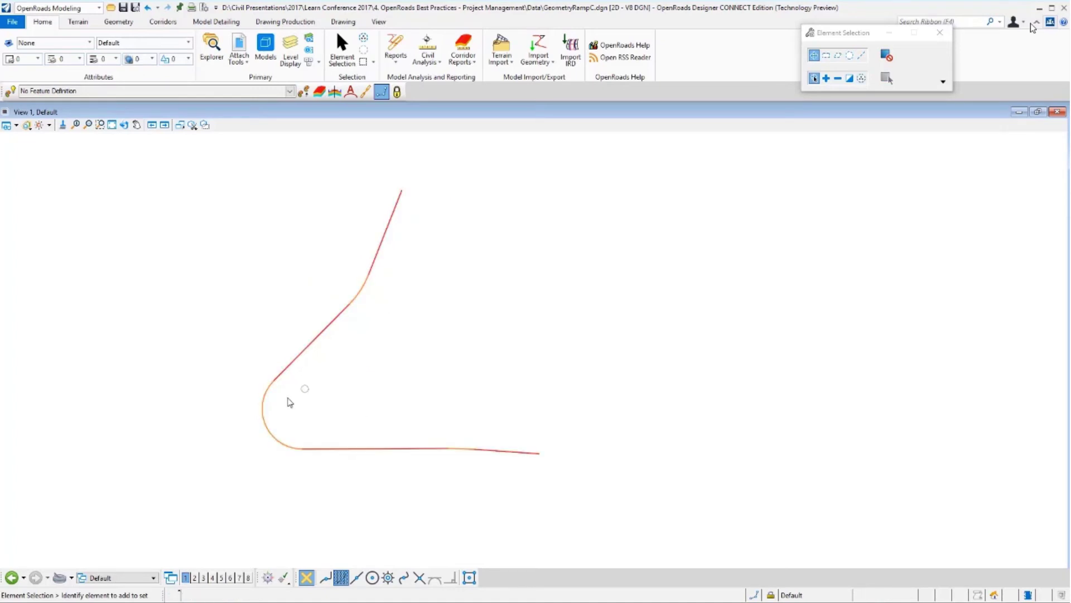
Reopen Corridor_RampC.dgn and check the Ramp C corridor against the edited alignment.
left_click(12, 25)
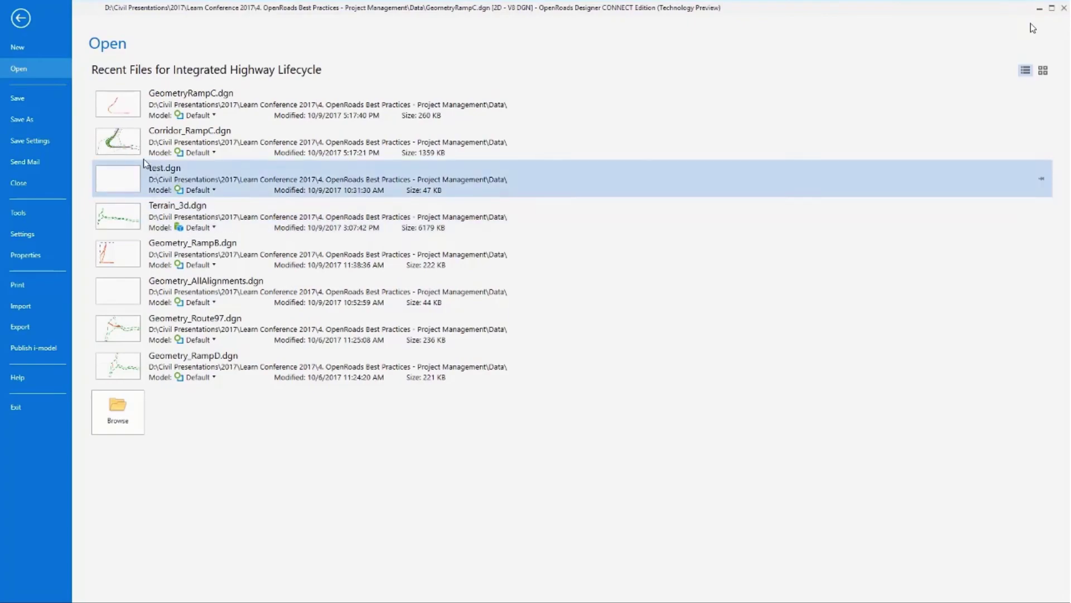
key("Escape")
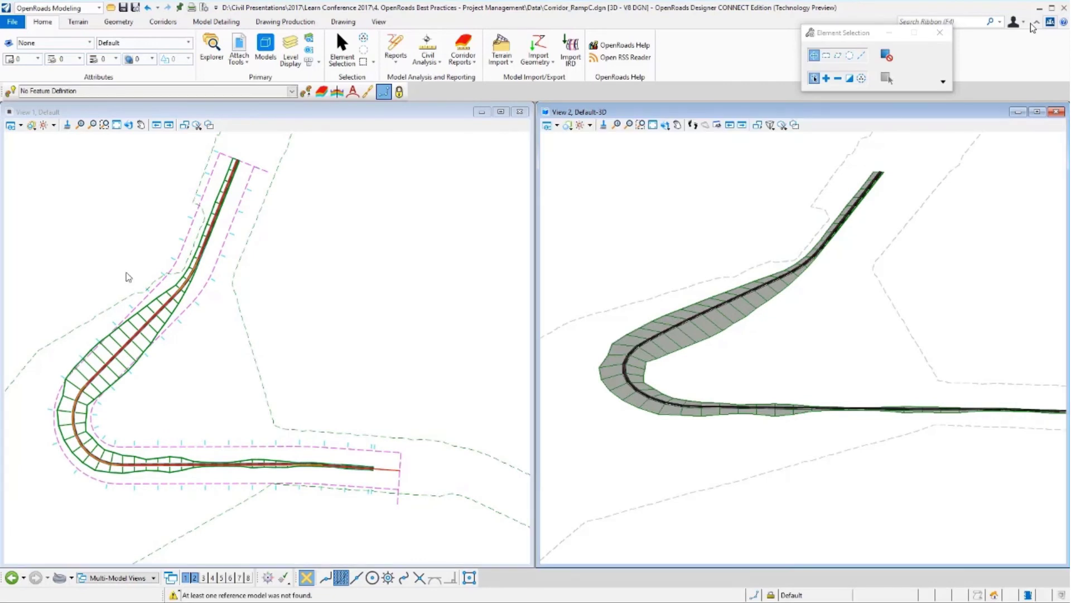
scroll(211, 371, "up", 1)
scroll(254, 349, "down", 1)
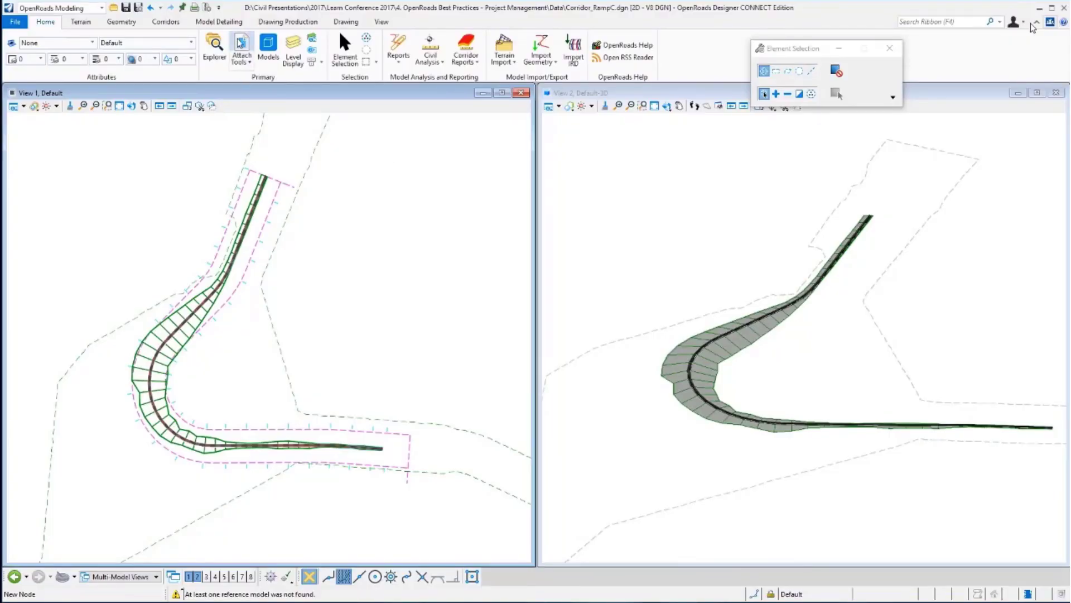
Examine the references of the 2D Default model for the missing Geometry_RampC.dgn attachment and close the list.
left_click(241, 44)
left_click(483, 279)
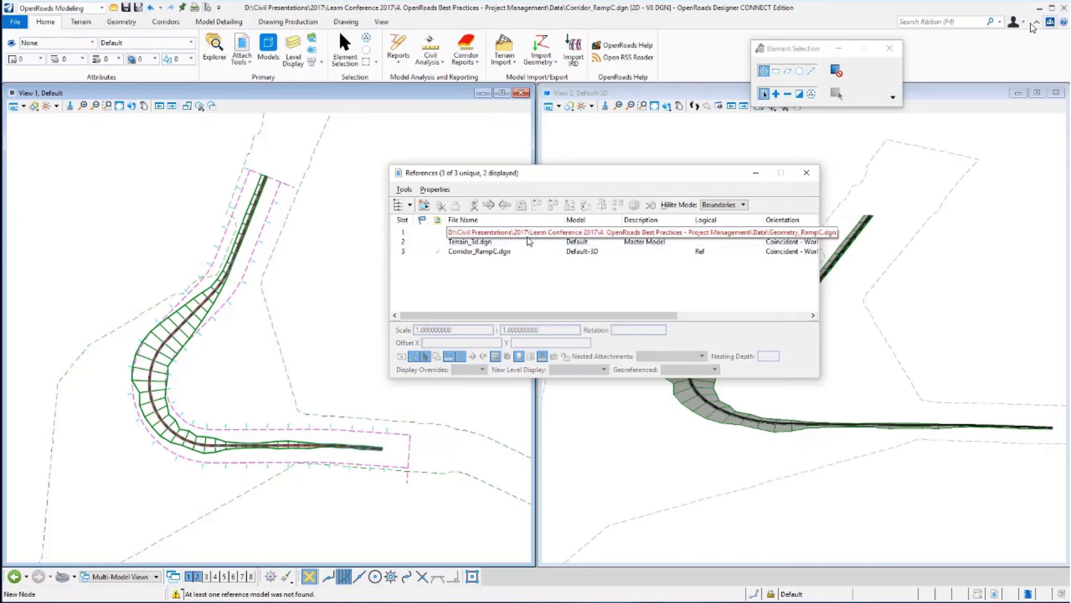
left_click(807, 173)
Open GeometryRampC.dgn from the project's Data folder.
left_click(14, 23)
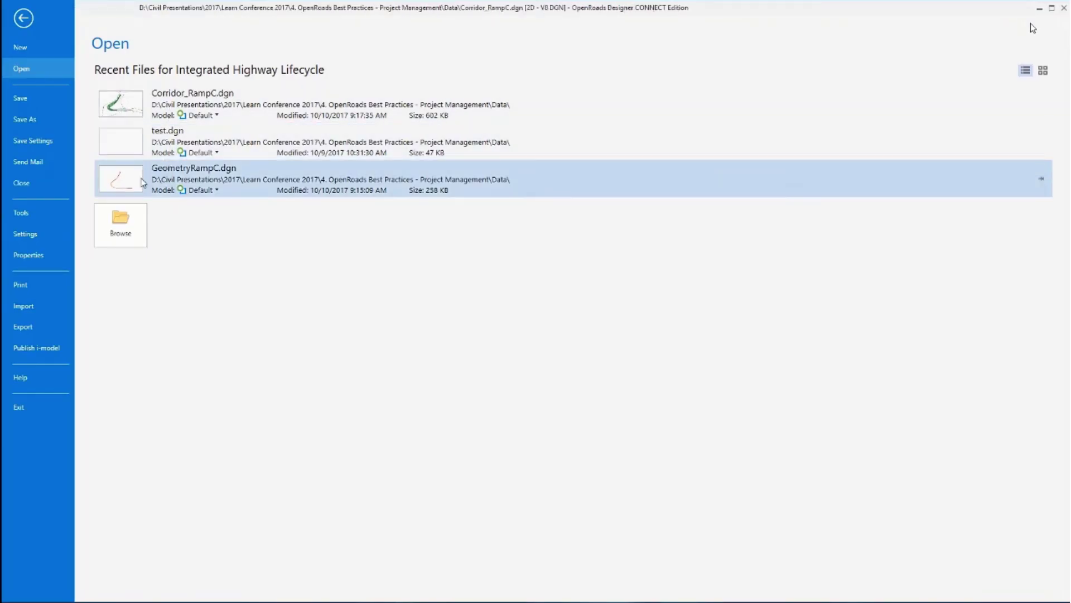
left_click(120, 225)
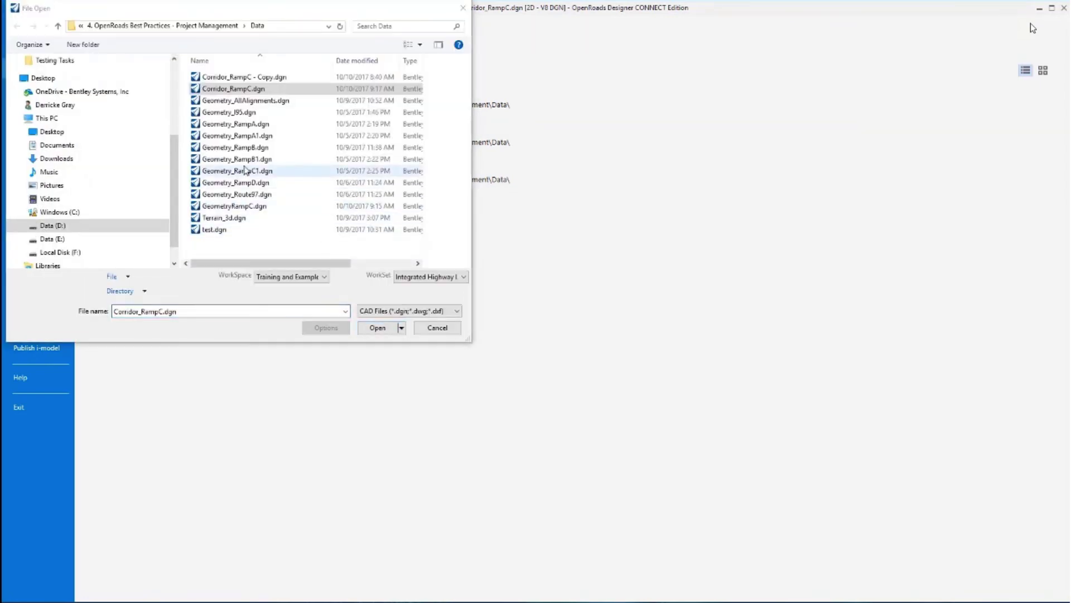
left_click(234, 206)
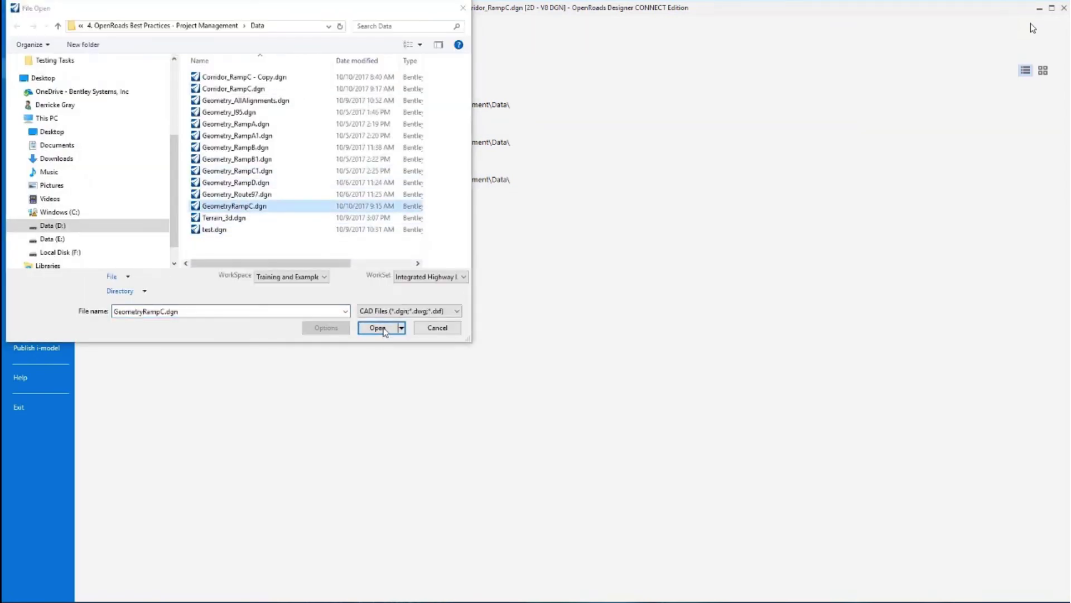
left_click(378, 328)
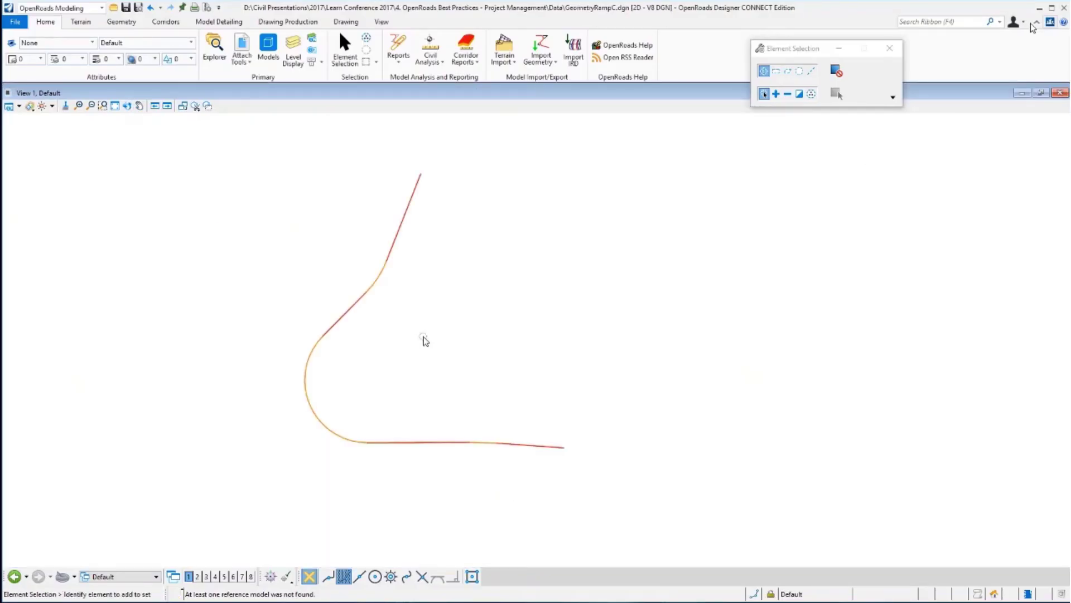
Set the radius of the Ramp C alignment's 300 m curve to 200 m and deselect the alignment.
left_click(309, 364)
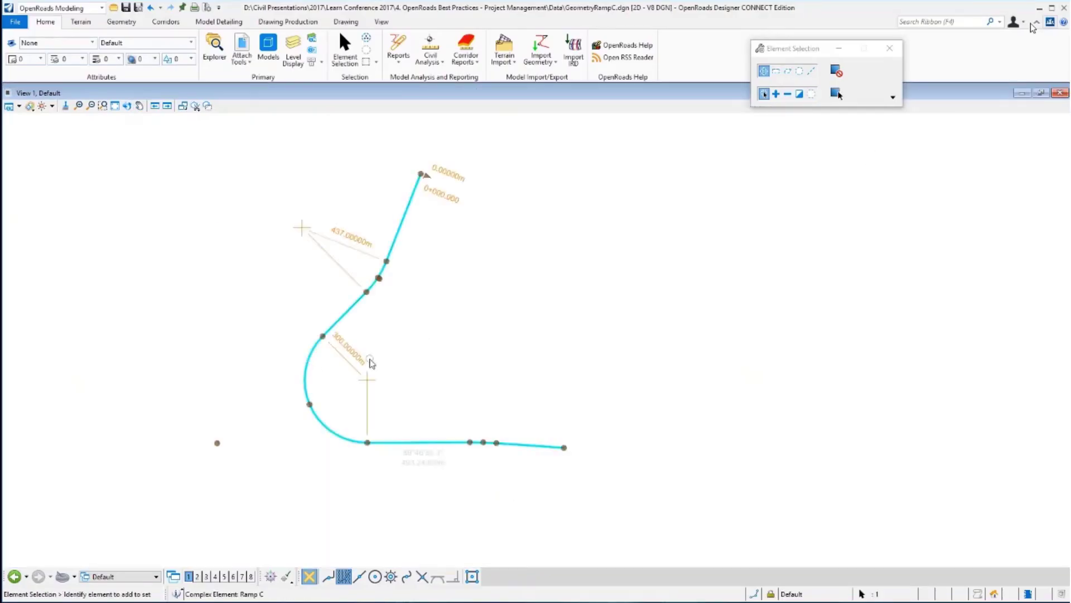
left_click(349, 351)
type("200")
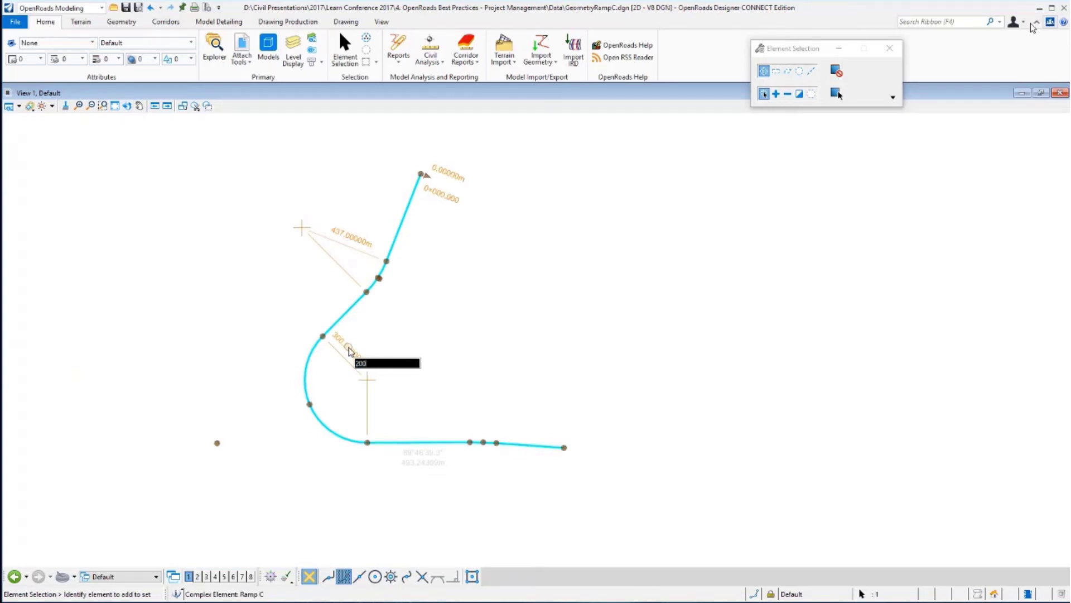
key("Return")
left_click(468, 354)
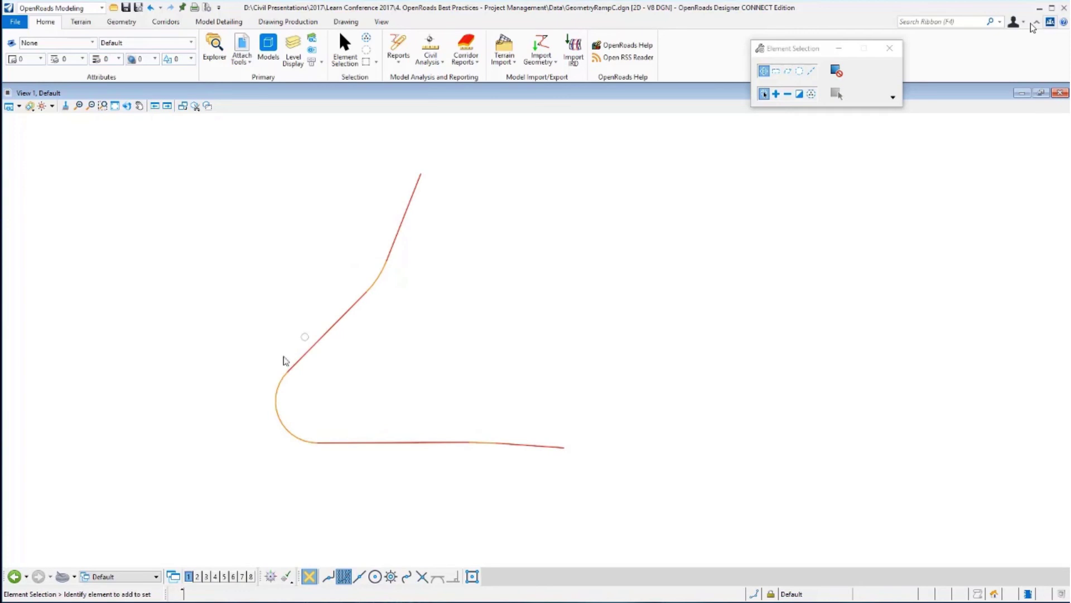
Open test.dgn to release the geometry file, and rename GeometryRampC.dgn to Geometry_RampC.dgn in File Explorer.
left_click(14, 22)
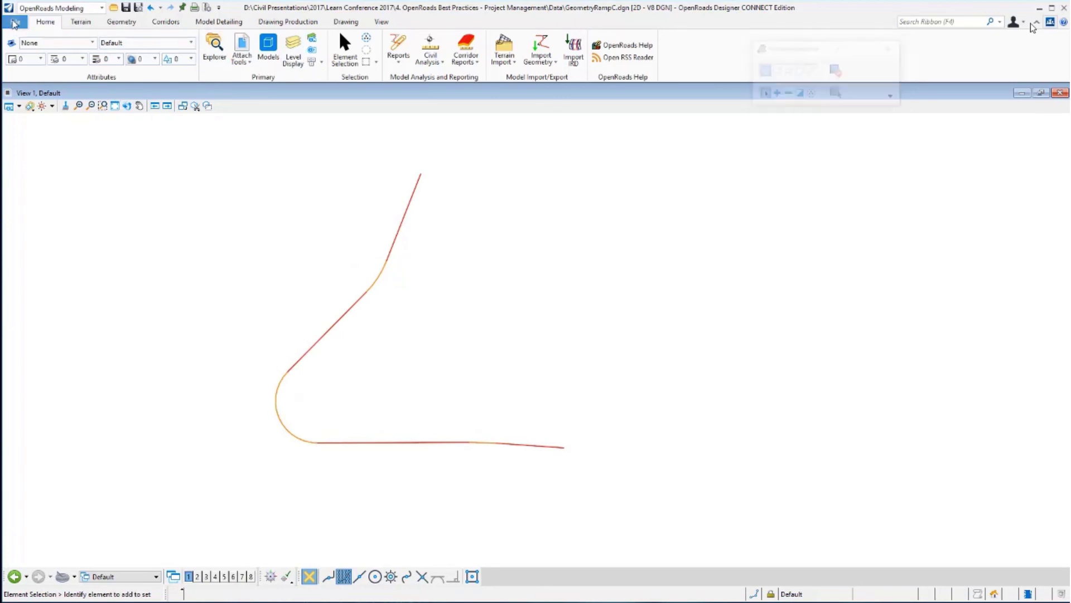
left_click(126, 184)
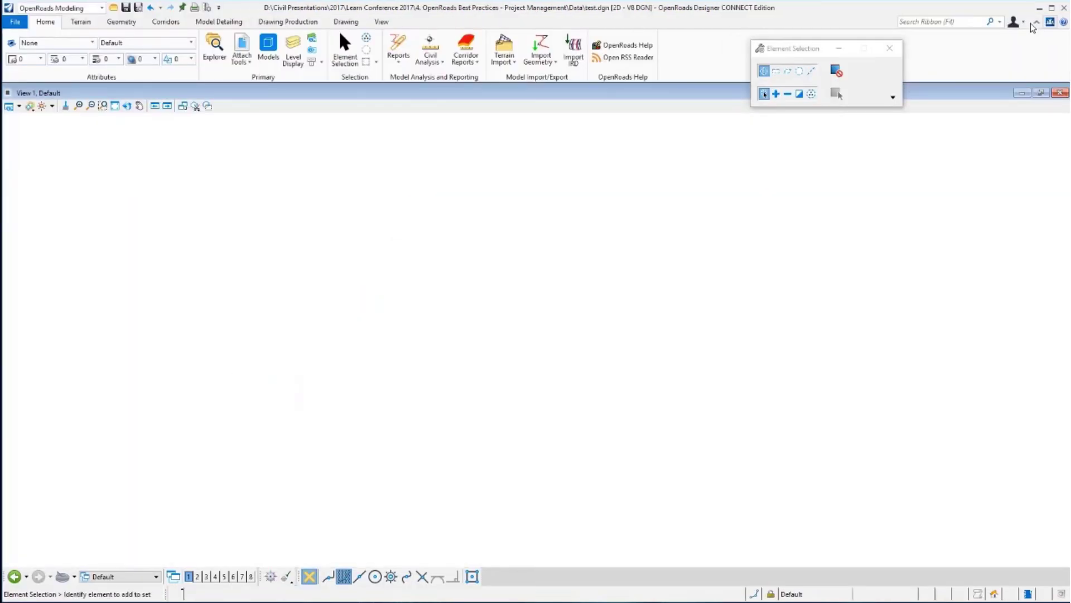
key("alt+Tab")
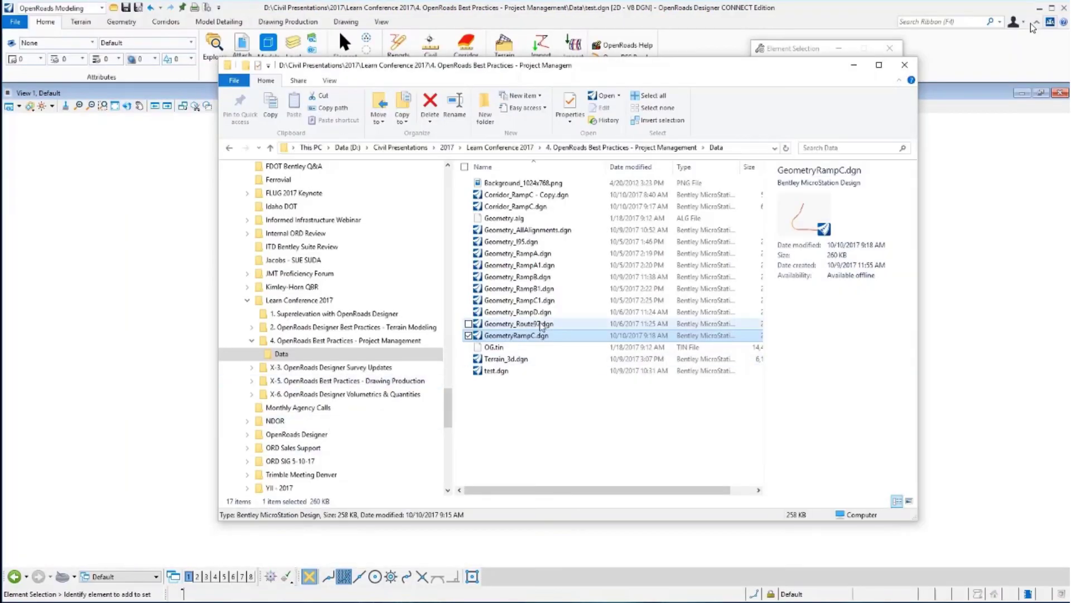
right_click(526, 337)
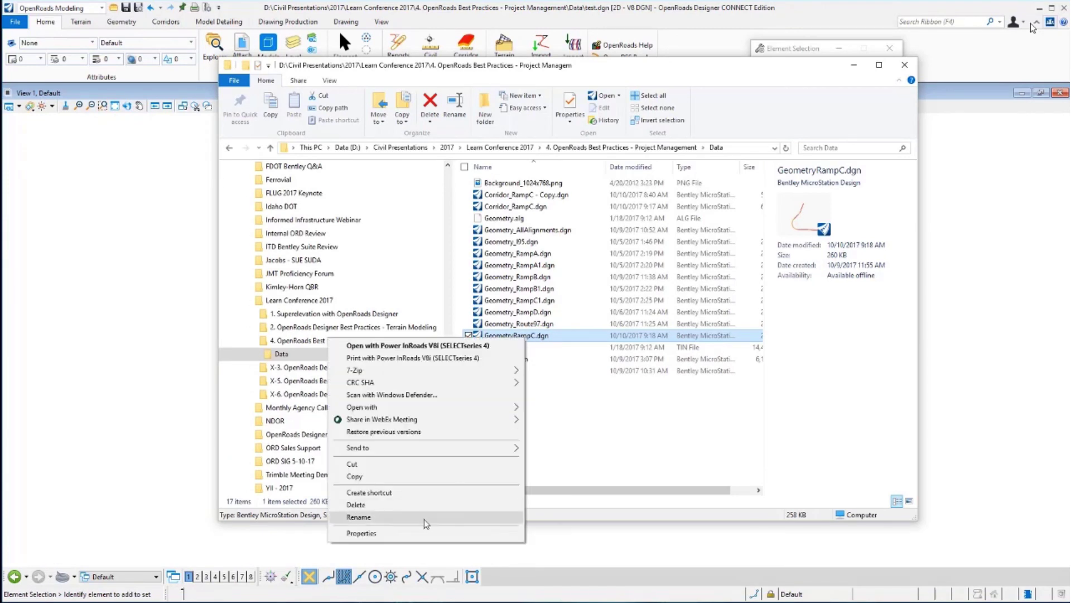
left_click(427, 517)
left_click(514, 335)
type("_")
key("Return")
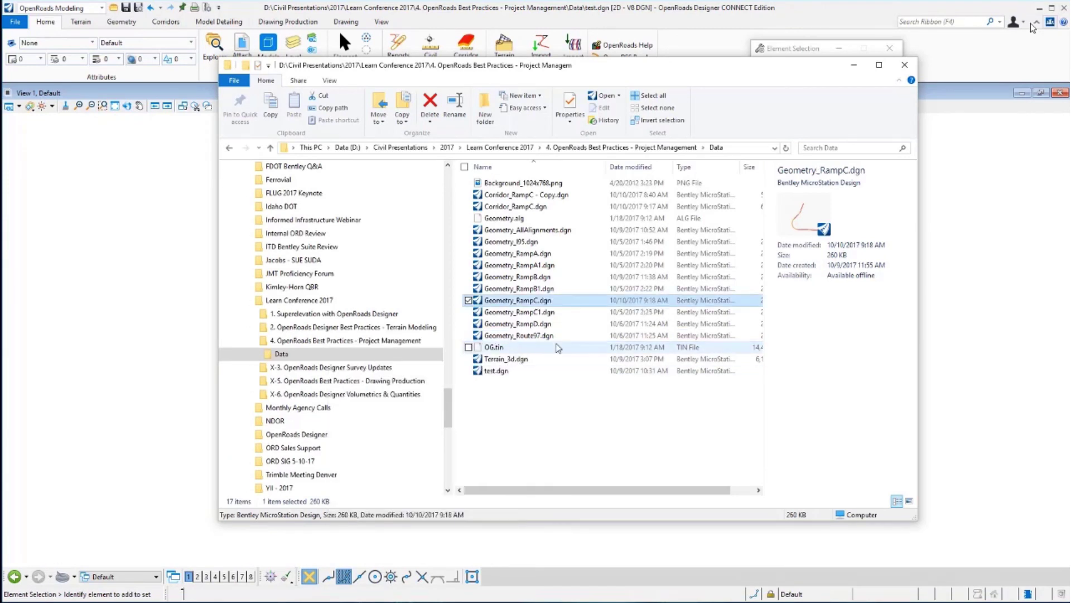
left_click(554, 409)
left_click(854, 68)
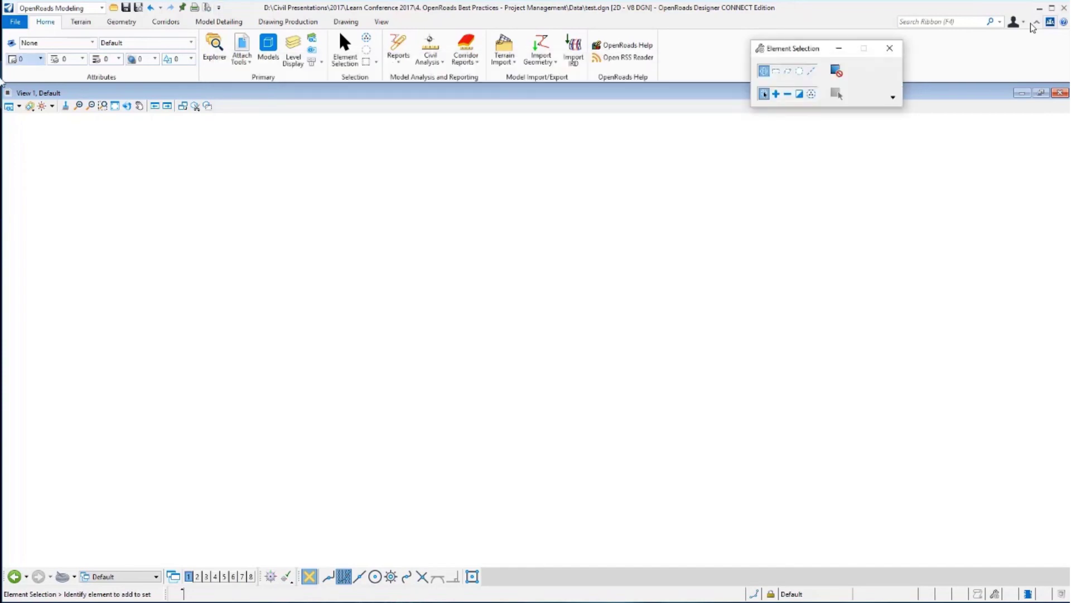
Open Corridor_RampC.dgn with the renamed geometry file in place and check the 2D Default model's references list.
left_click(15, 22)
left_click(120, 143)
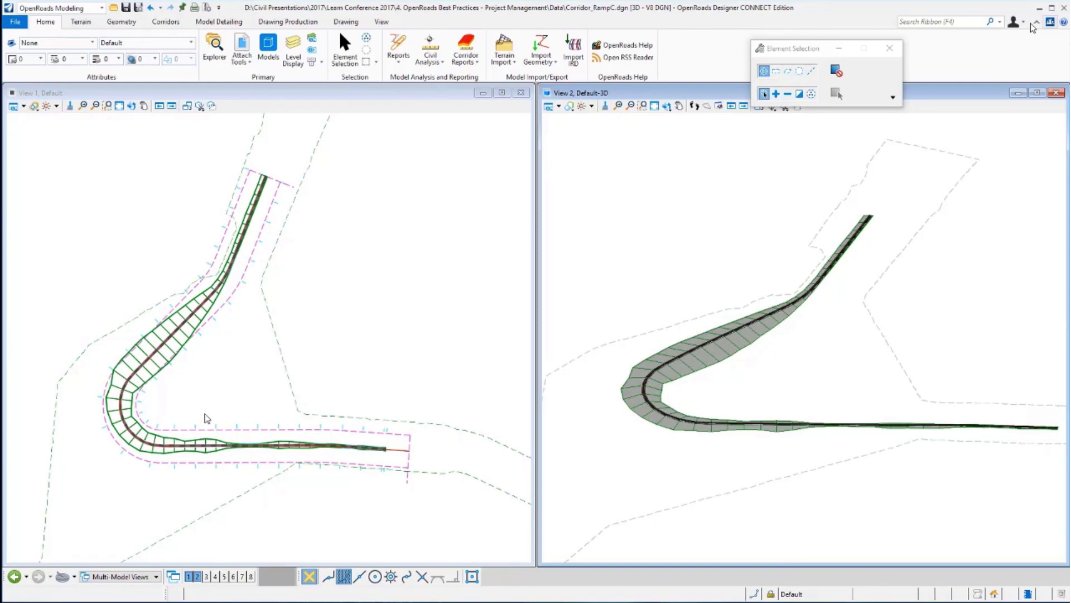
left_click(254, 406)
left_click(242, 46)
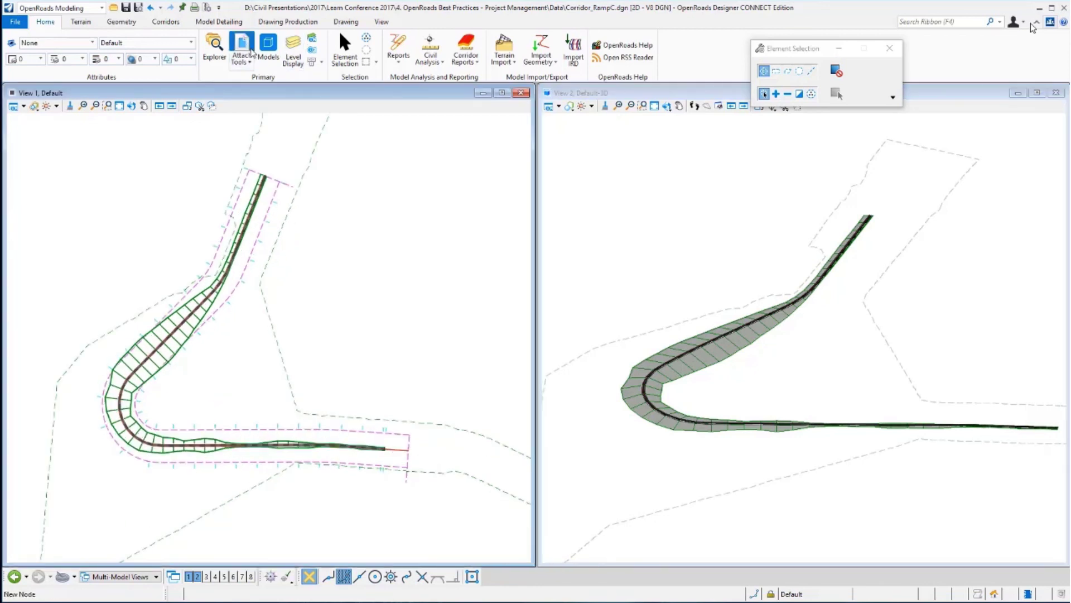
left_click(806, 173)
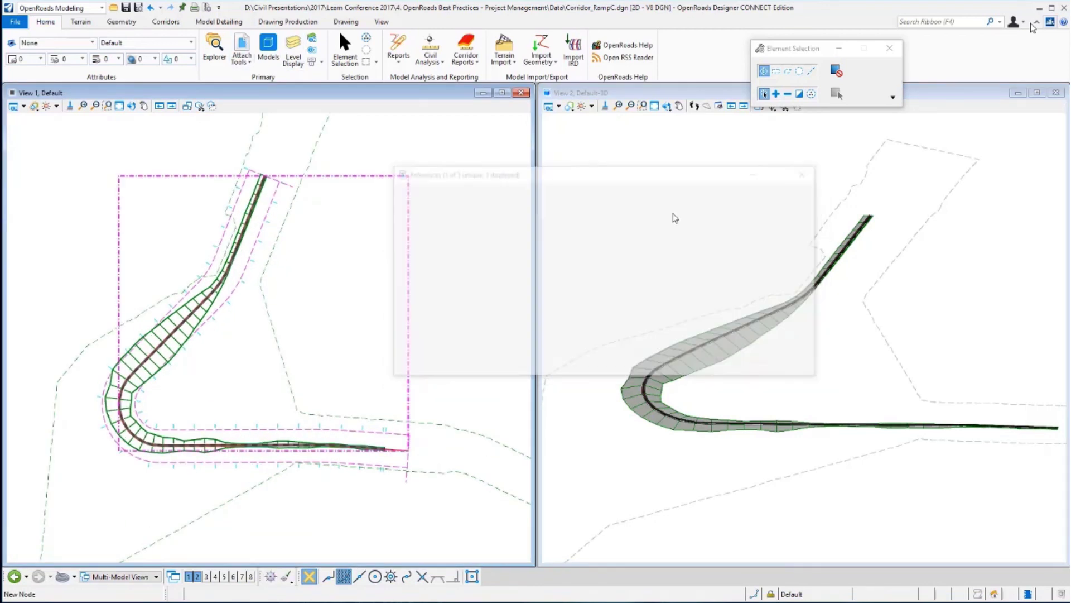